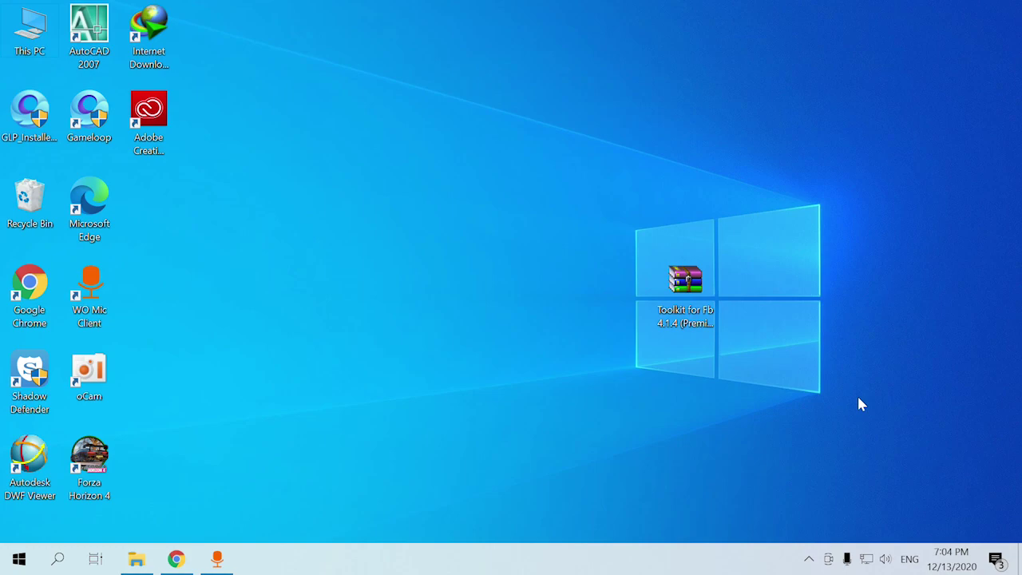
# Move the Toolkit for Fb 4.1.4 archive nearer the desktop's centre and view the Facebook profile in Chrome
pyautogui.moveTo(704, 290); pyautogui.dragTo(525, 291)
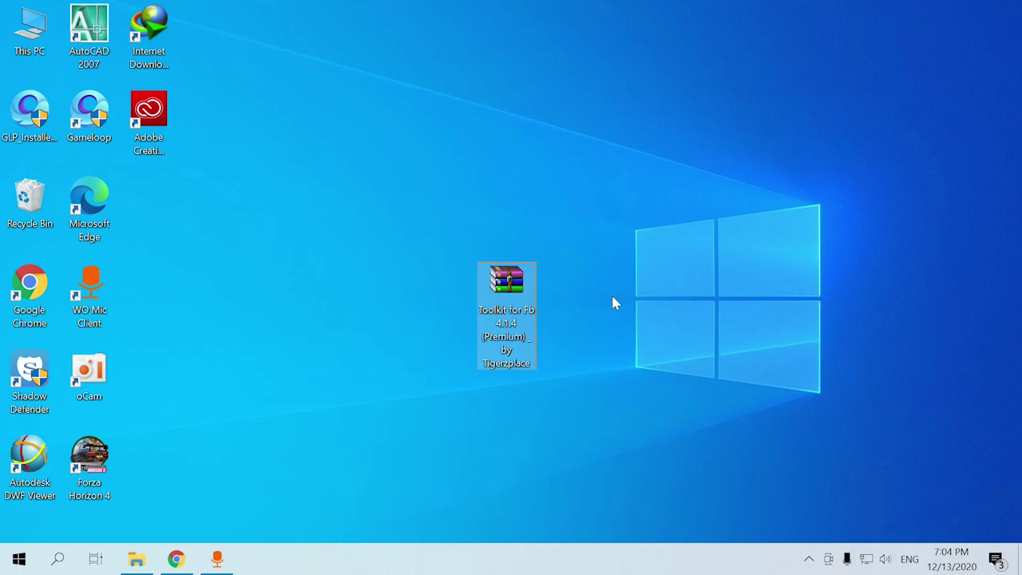
pyautogui.click(177, 559)
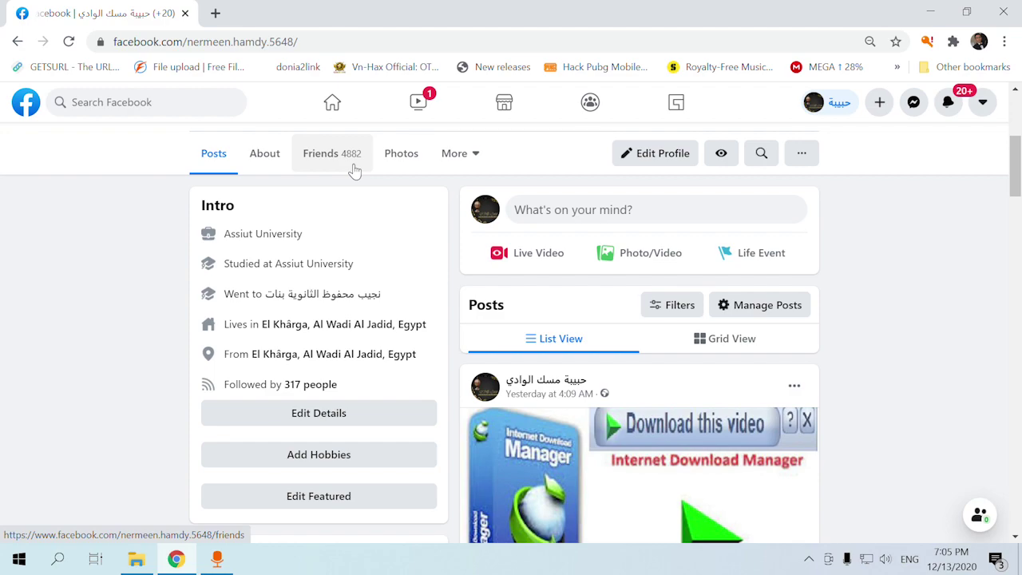
pyautogui.click(176, 558)
pyautogui.moveTo(653, 423); pyautogui.dragTo(399, 206)
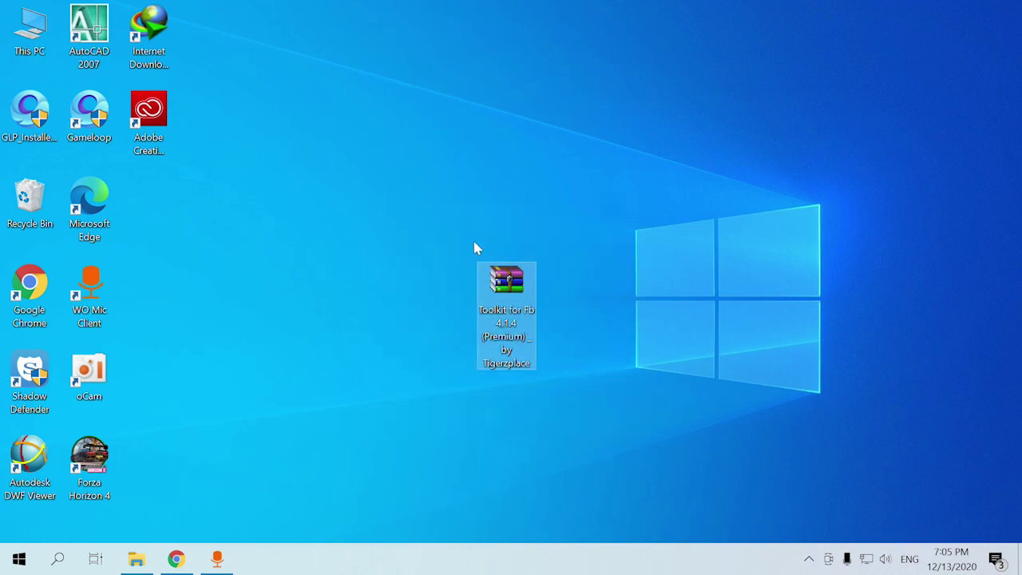
pyautogui.click(587, 302)
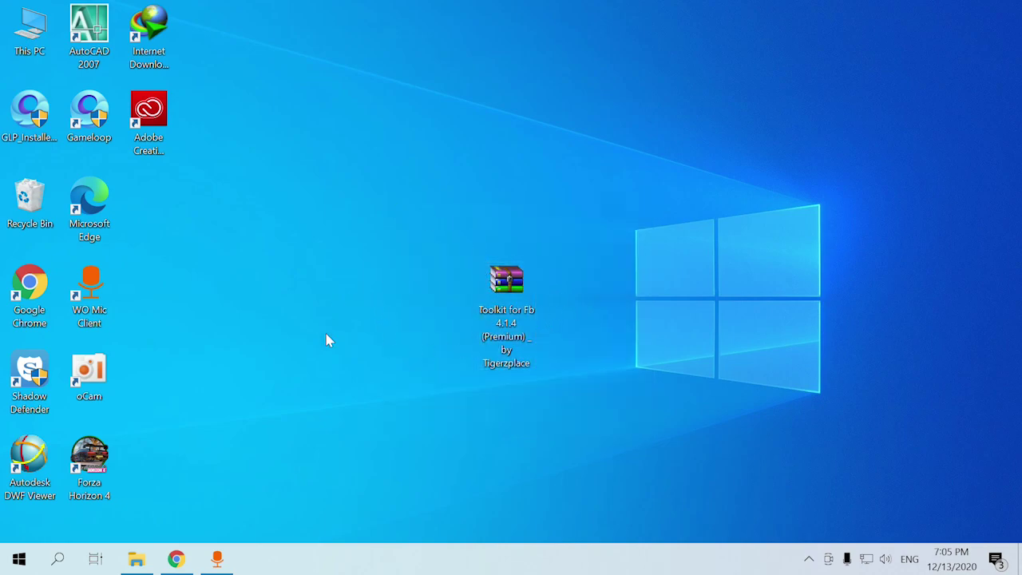
pyautogui.moveTo(442, 199); pyautogui.dragTo(589, 433)
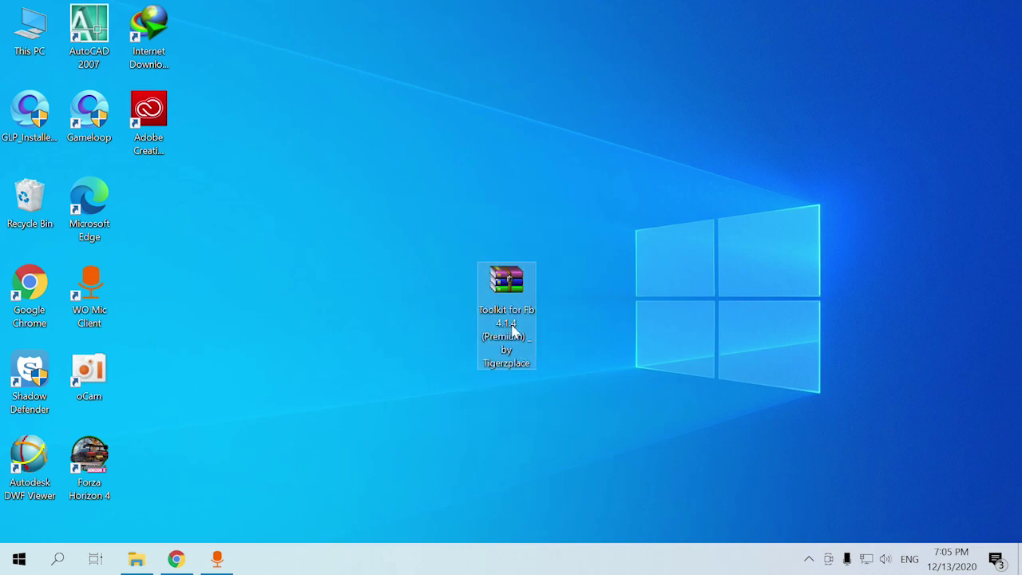
# View the general file properties of the Toolkit for Fb 4.1.4 archive
pyautogui.doubleClick(508, 295)
pyautogui.rightClick(506, 320)
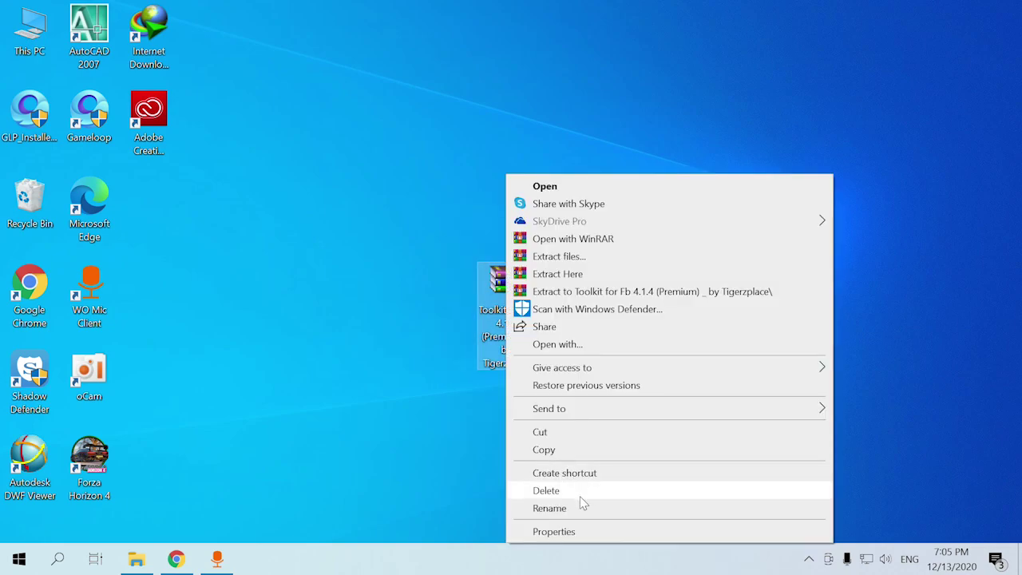
pyautogui.click(573, 531)
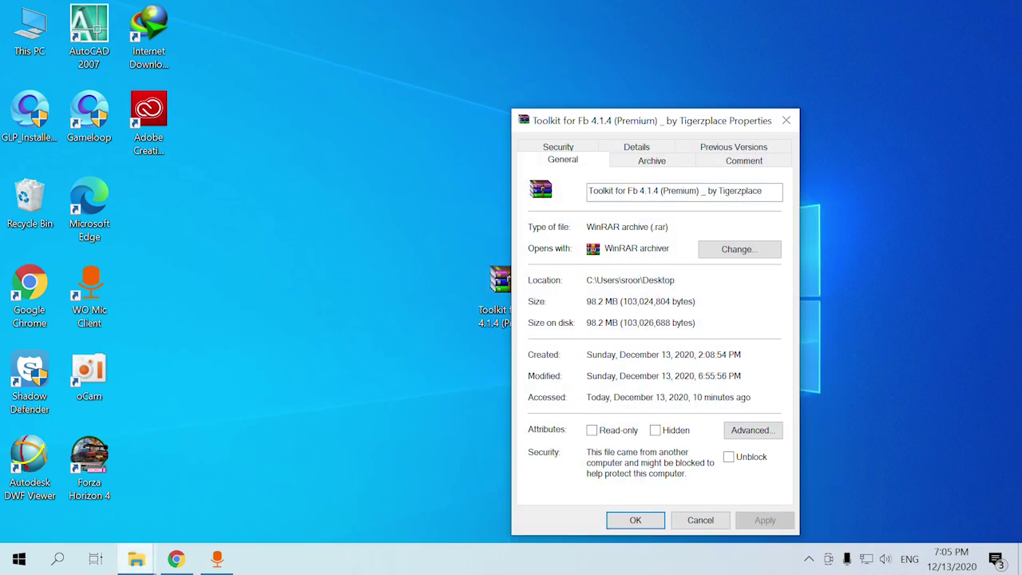
pyautogui.click(785, 120)
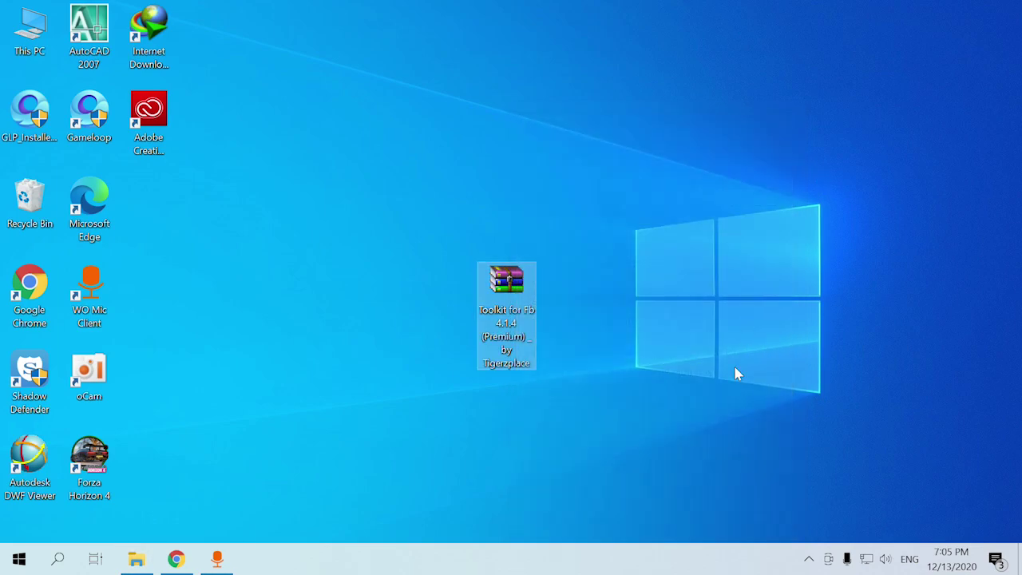
# Extract the contents of the Toolkit for Fb 4.1.4 (Premium) archive directly onto the desktop
pyautogui.rightClick(508, 289)
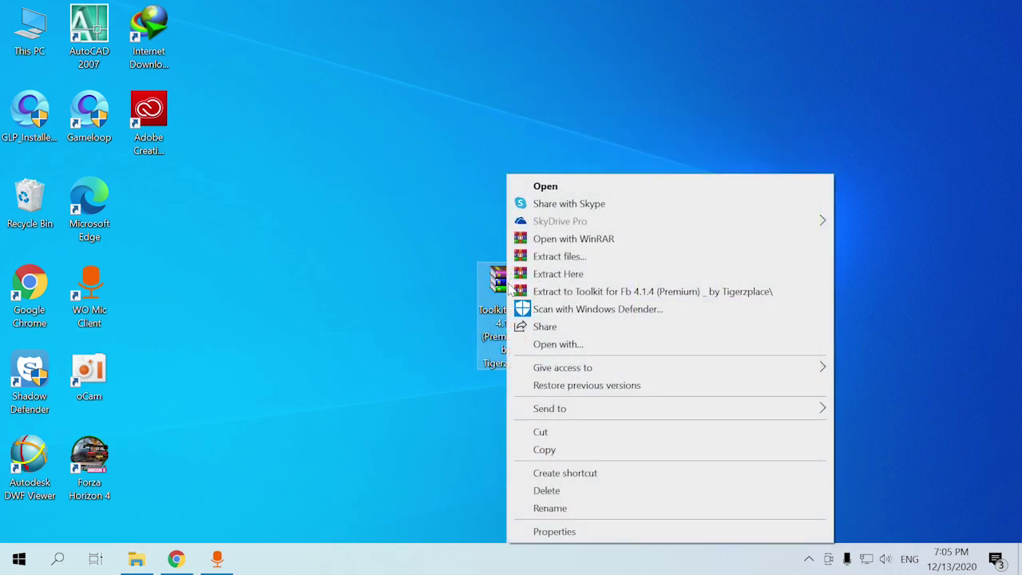
pyautogui.click(573, 275)
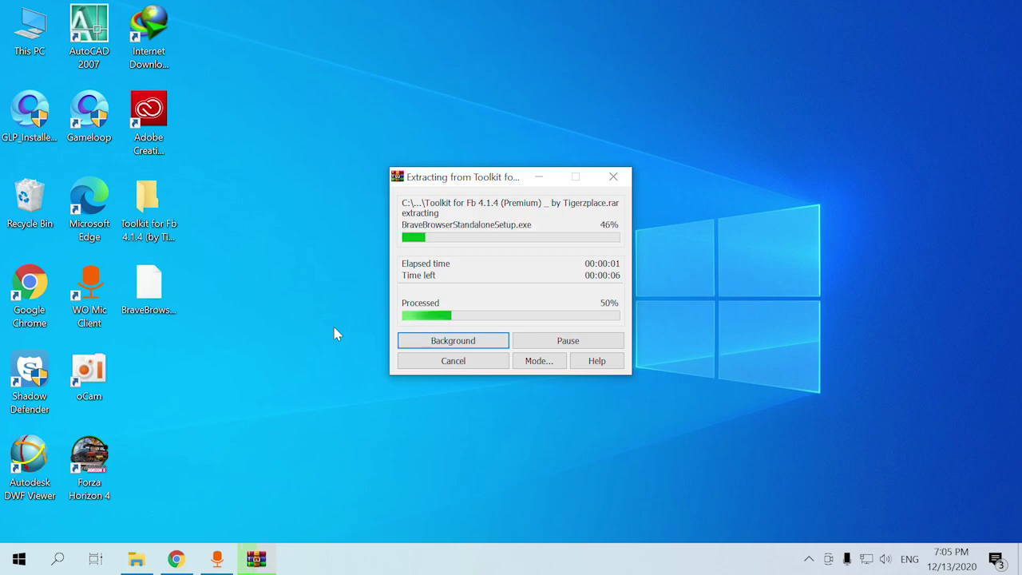
pyautogui.click(271, 277)
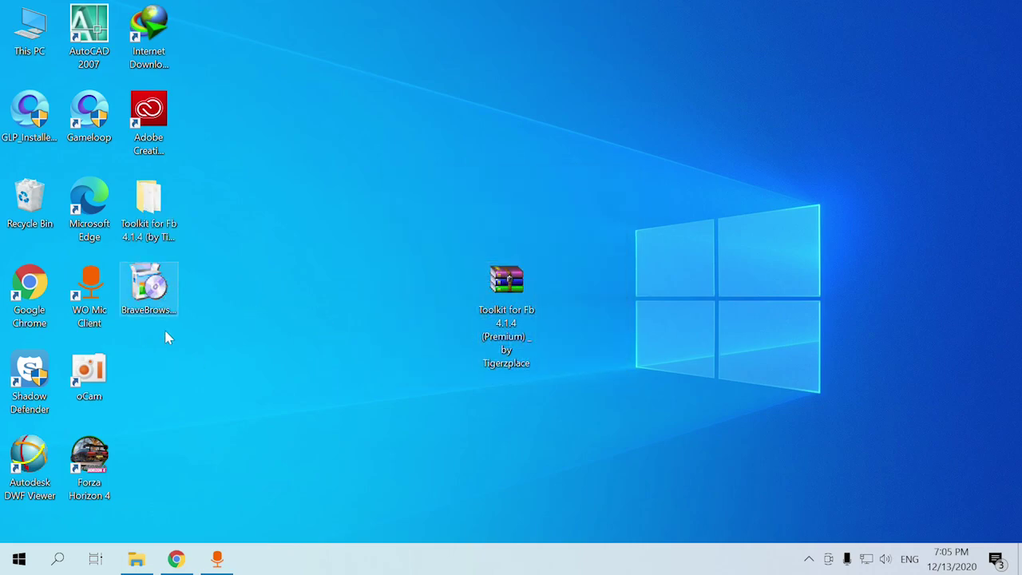
pyautogui.click(162, 221)
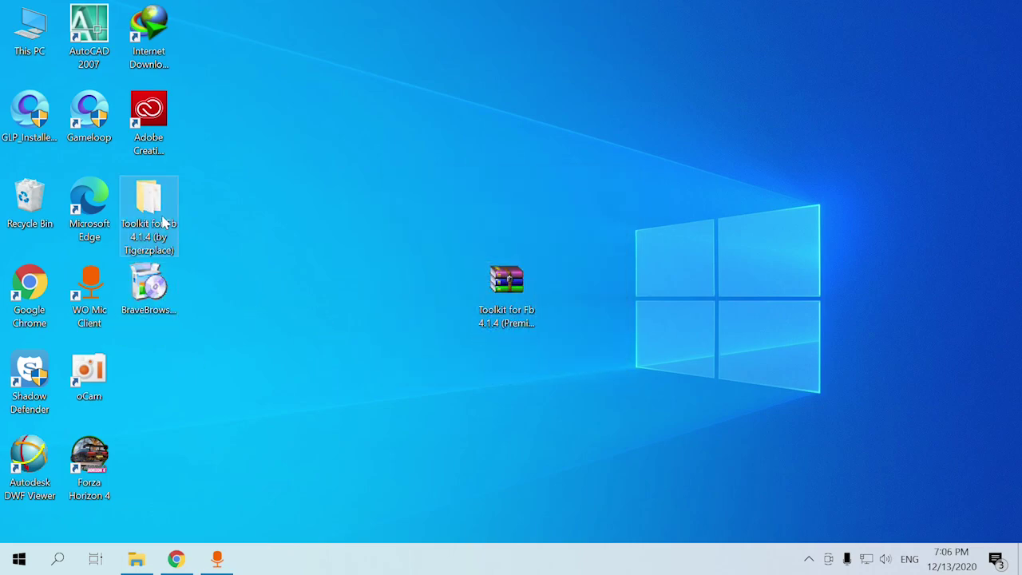
# Install Brave from the extracted BraveBrowserStandaloneSetup with permission to make changes, and close the launched browser and the installer
pyautogui.click(154, 295)
pyautogui.doubleClick(154, 293)
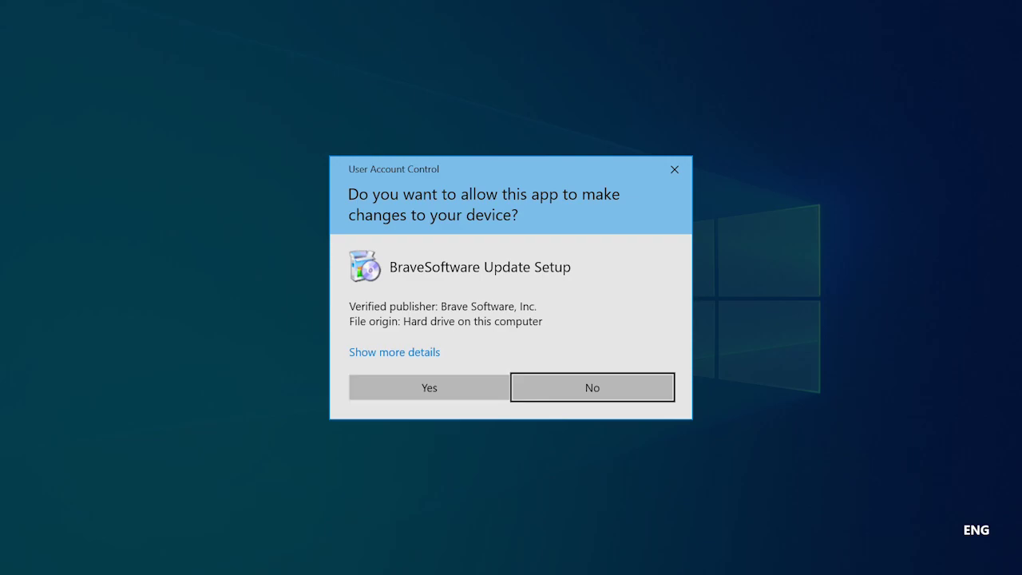
pyautogui.click(433, 391)
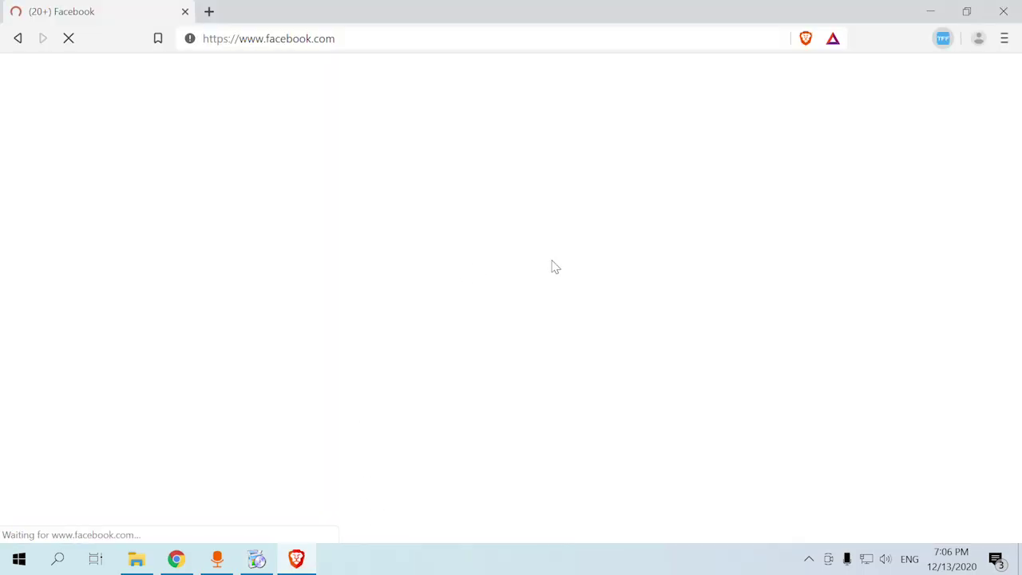
pyautogui.click(1015, 6)
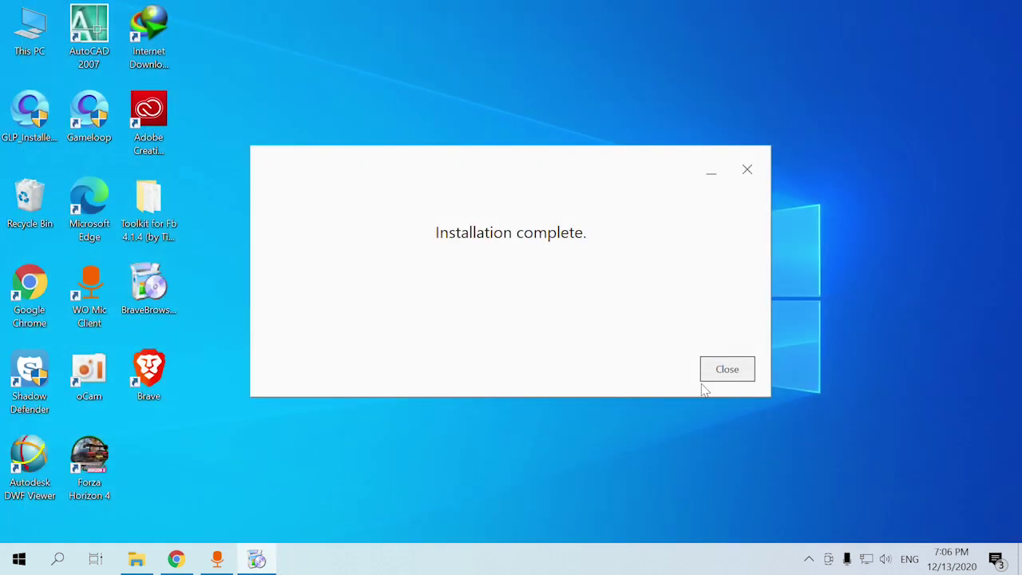
pyautogui.click(726, 370)
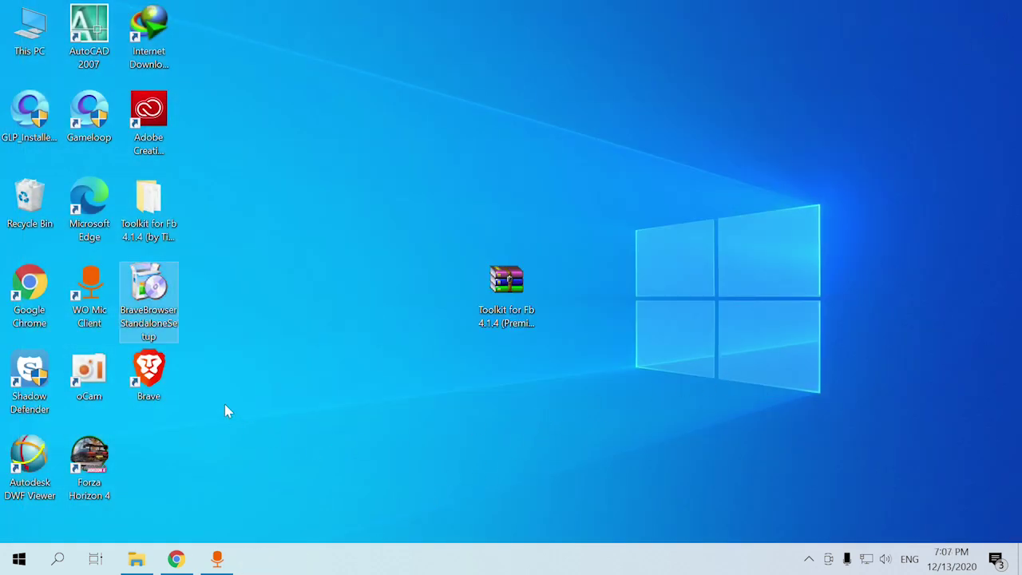
pyautogui.moveTo(134, 320)
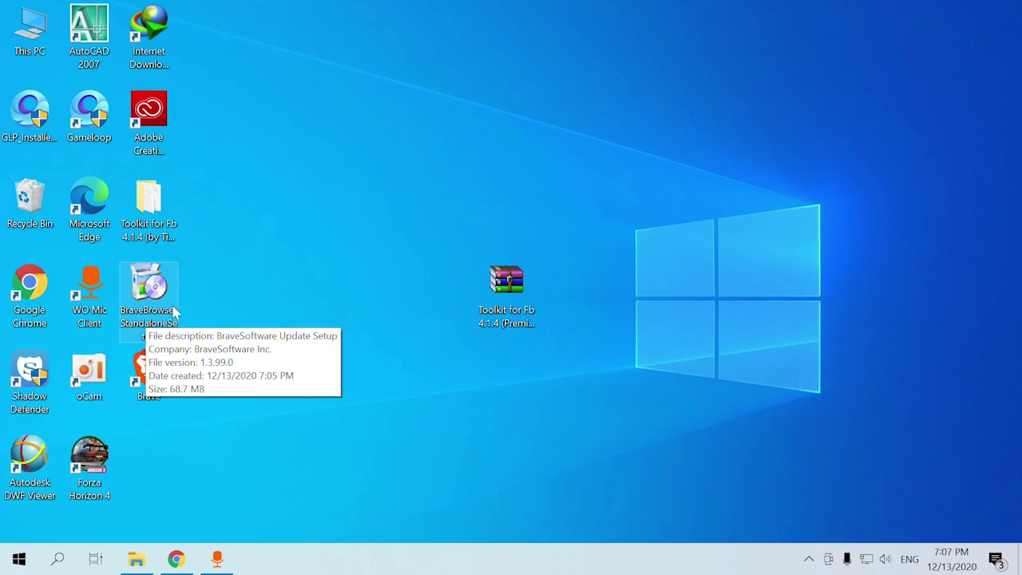
pyautogui.moveTo(247, 304); pyautogui.dragTo(226, 308)
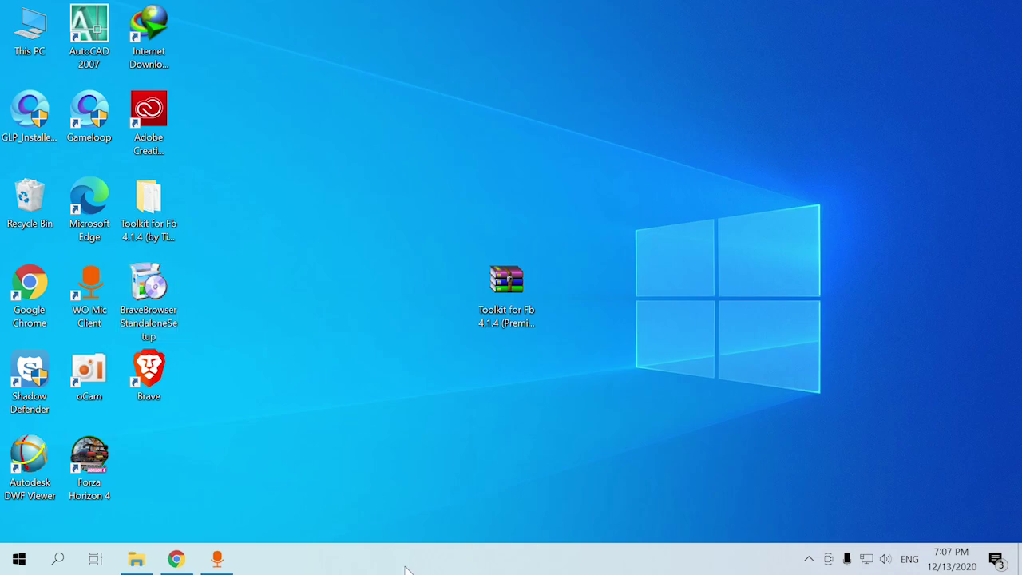
# End the running BraveUpdate.exe process in Task Manager and close Task Manager
pyautogui.rightClick(517, 560)
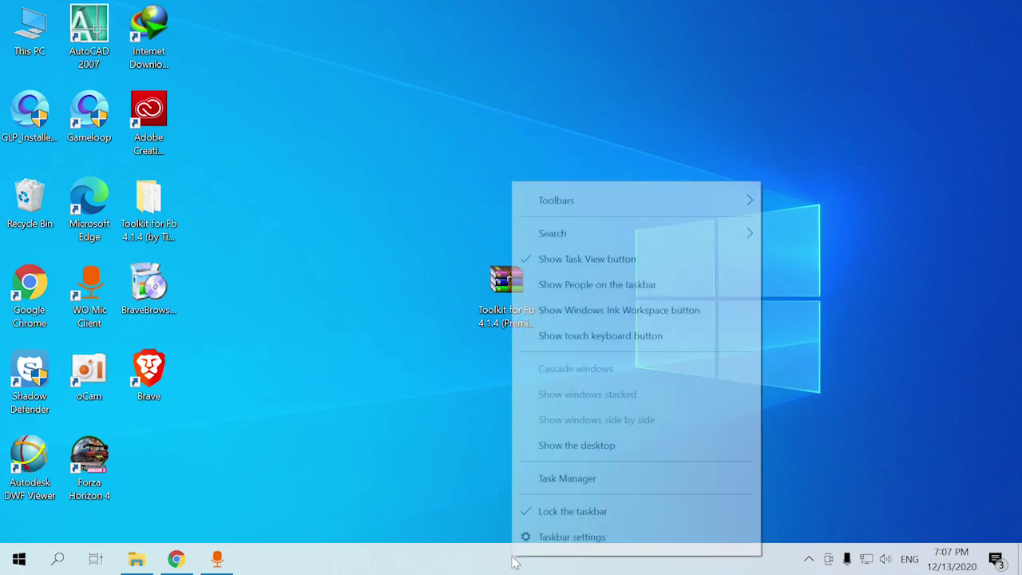
pyautogui.click(603, 480)
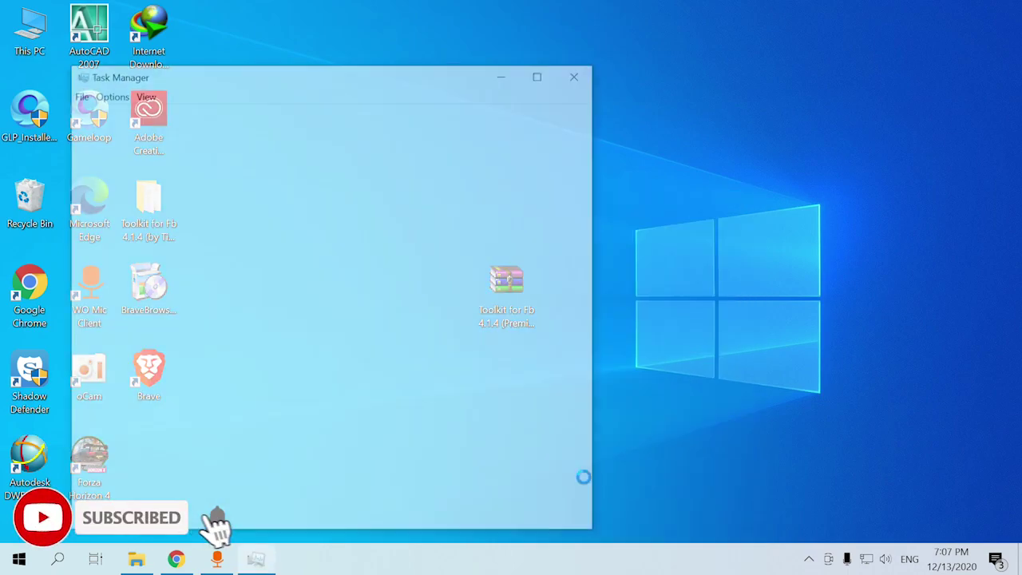
pyautogui.click(314, 115)
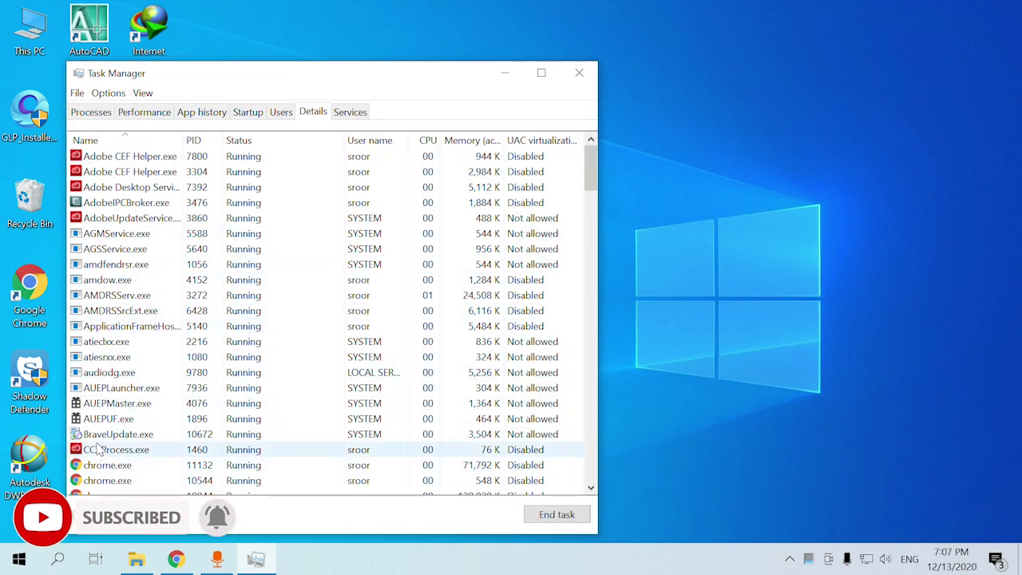
pyautogui.click(100, 441)
pyautogui.click(110, 440)
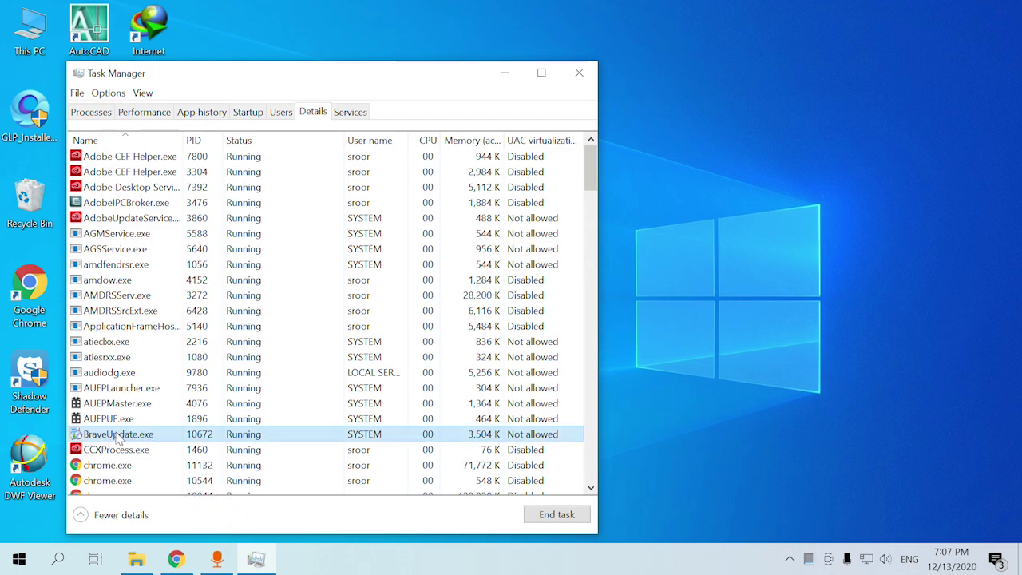
pyautogui.rightClick(117, 438)
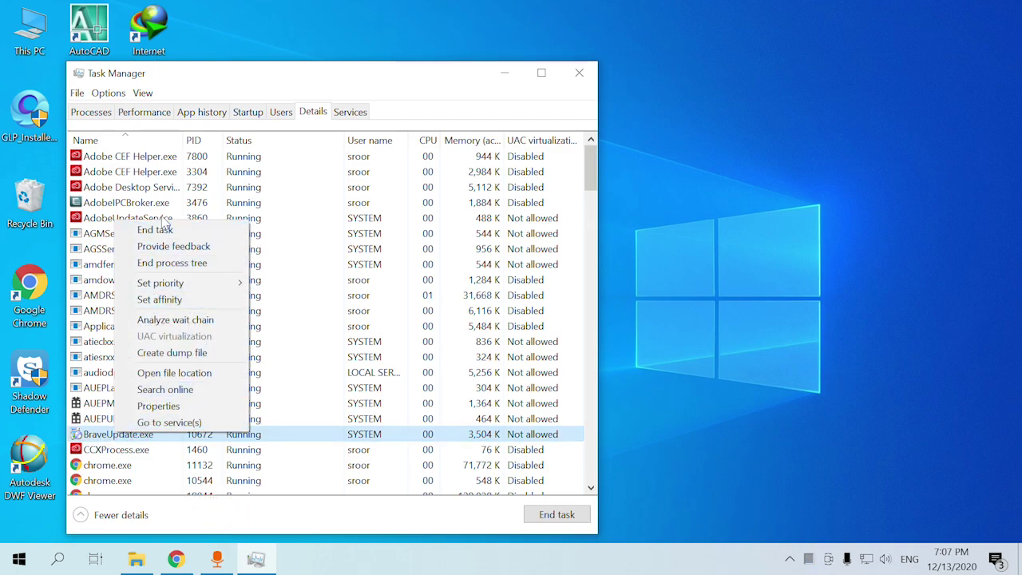
pyautogui.click(156, 230)
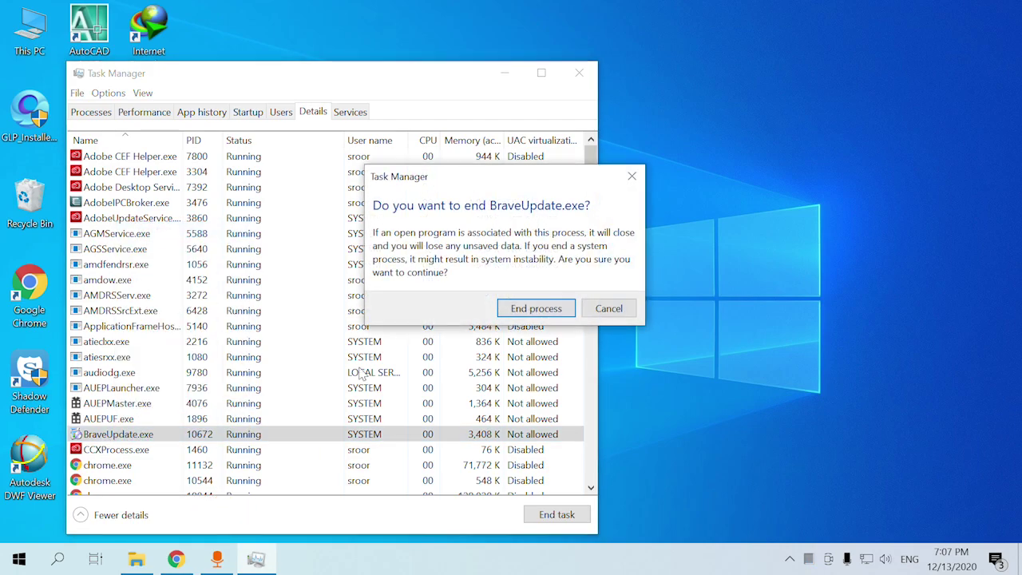
pyautogui.click(535, 308)
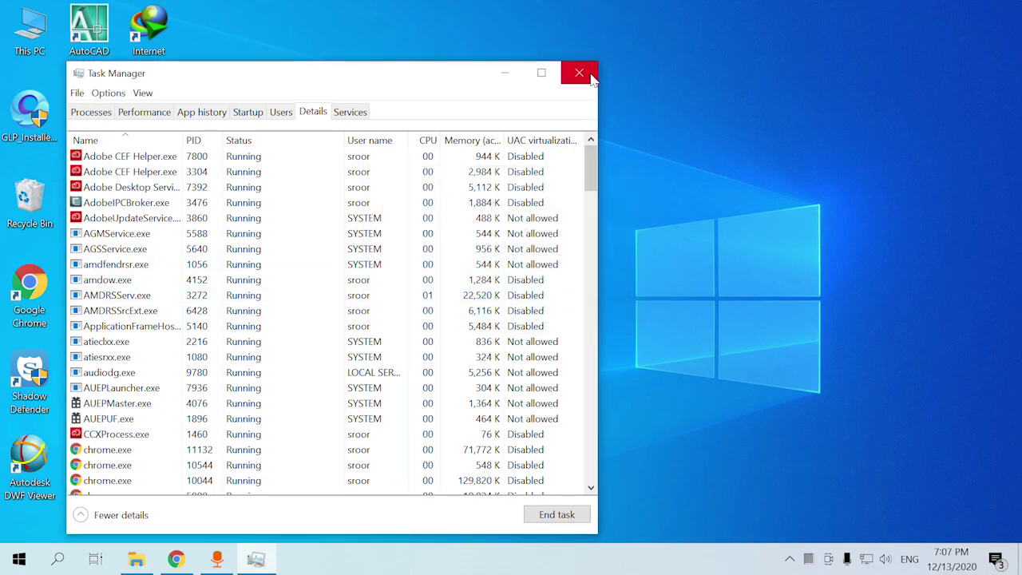
pyautogui.click(579, 73)
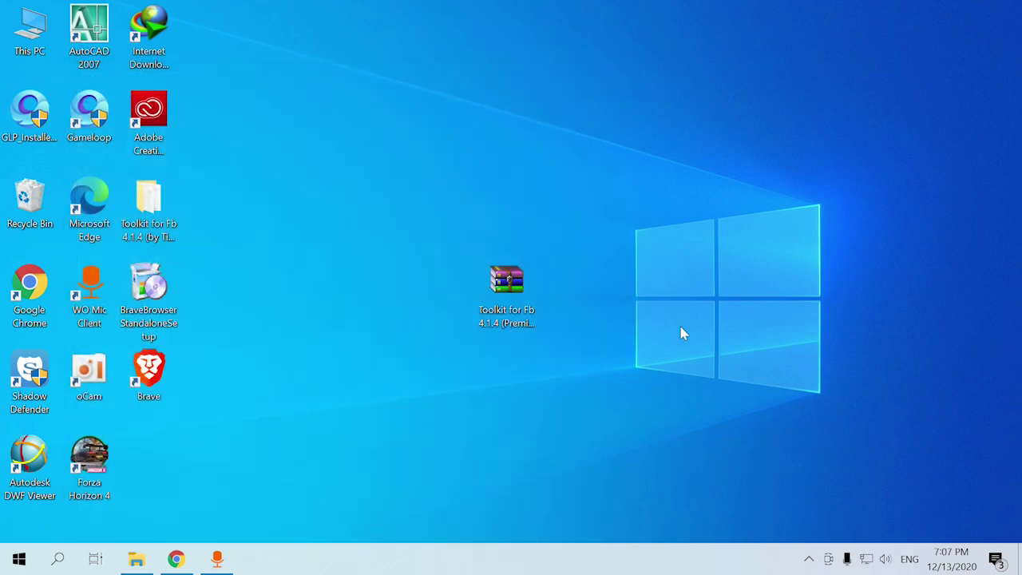
# Open the Brave shortcut's file location and go up to BraveSoftware and into its Update folder
pyautogui.click(157, 386)
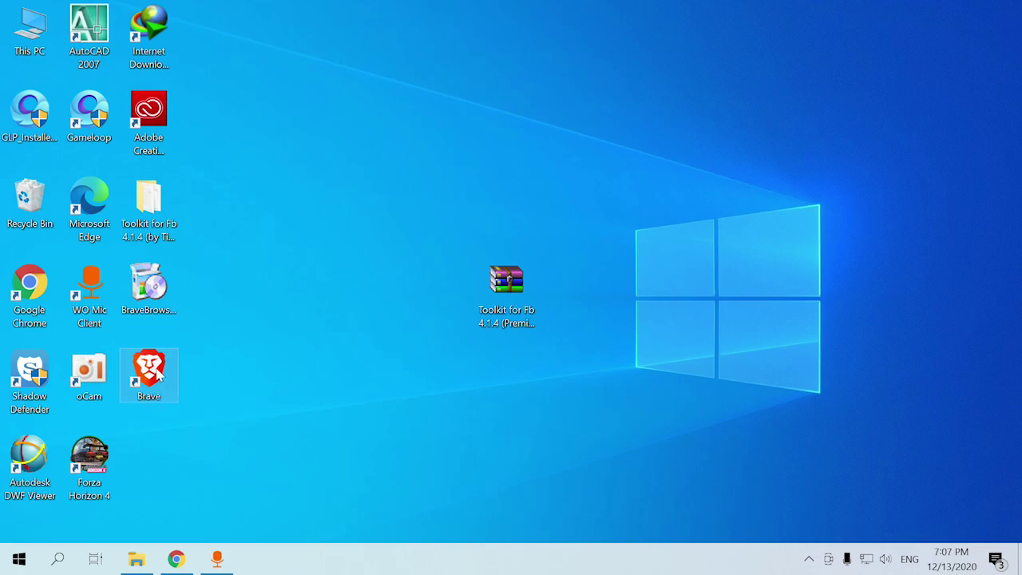
pyautogui.rightClick(157, 381)
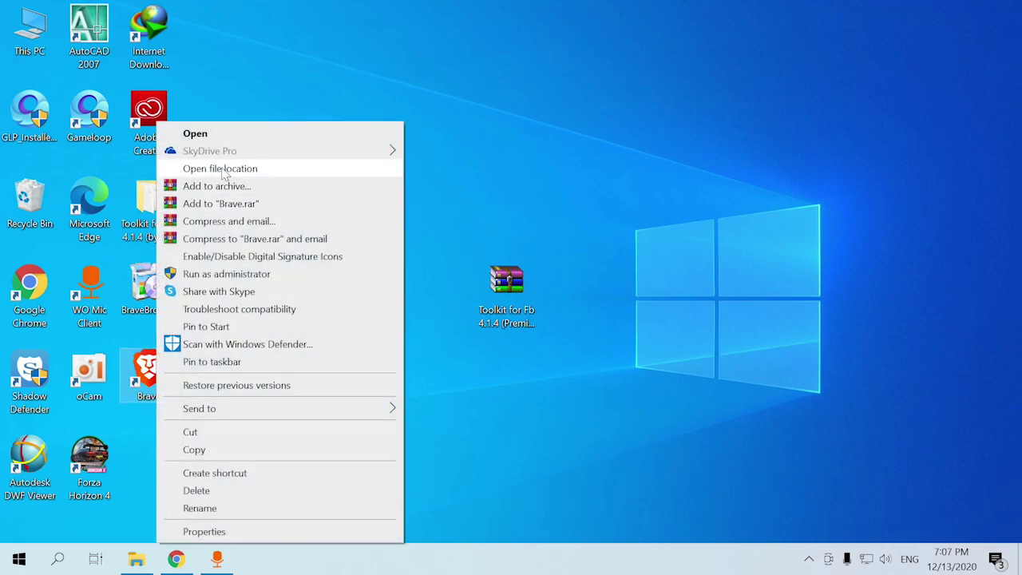
pyautogui.click(274, 169)
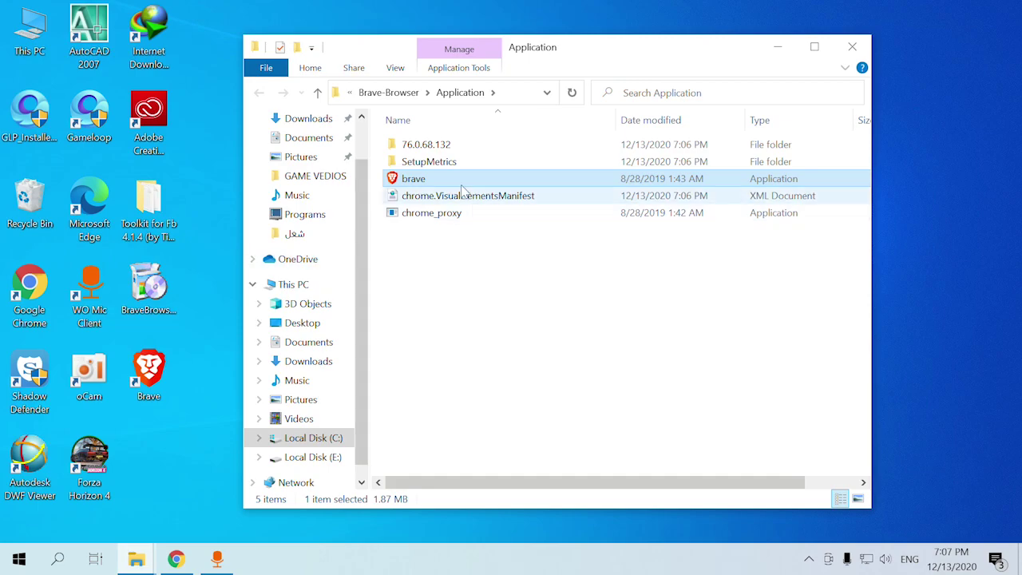
pyautogui.click(382, 94)
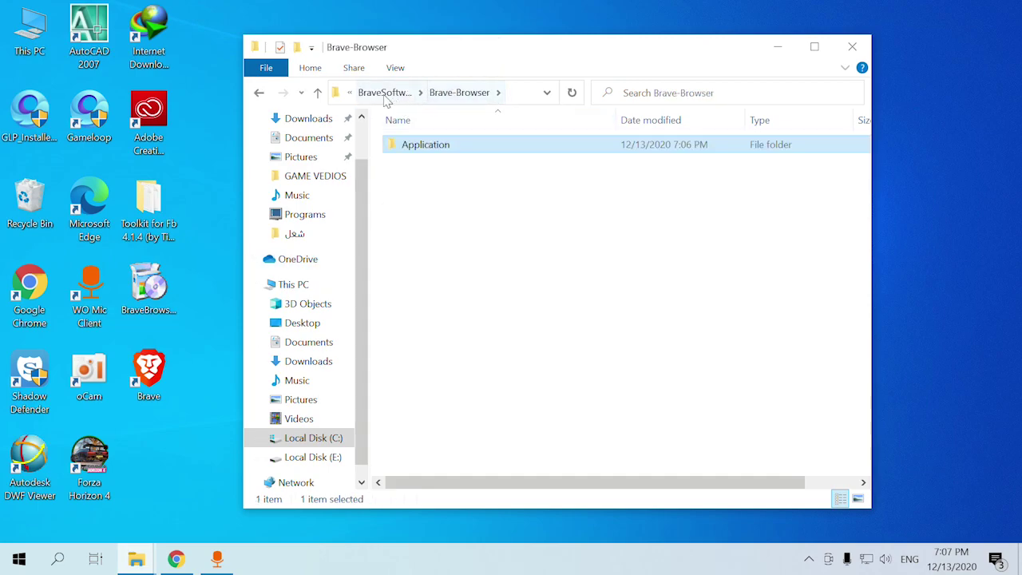
pyautogui.click(375, 96)
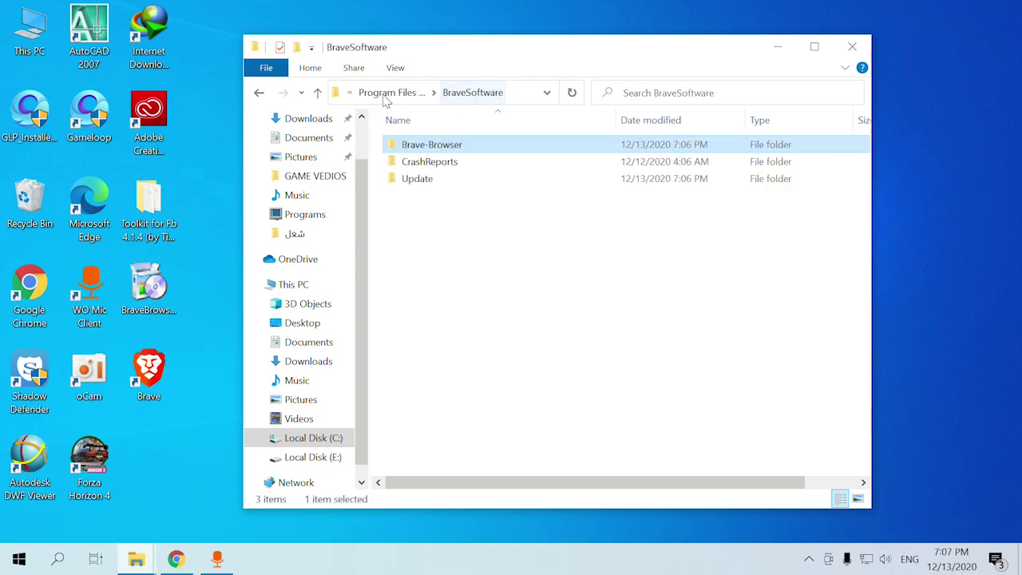
pyautogui.click(423, 185)
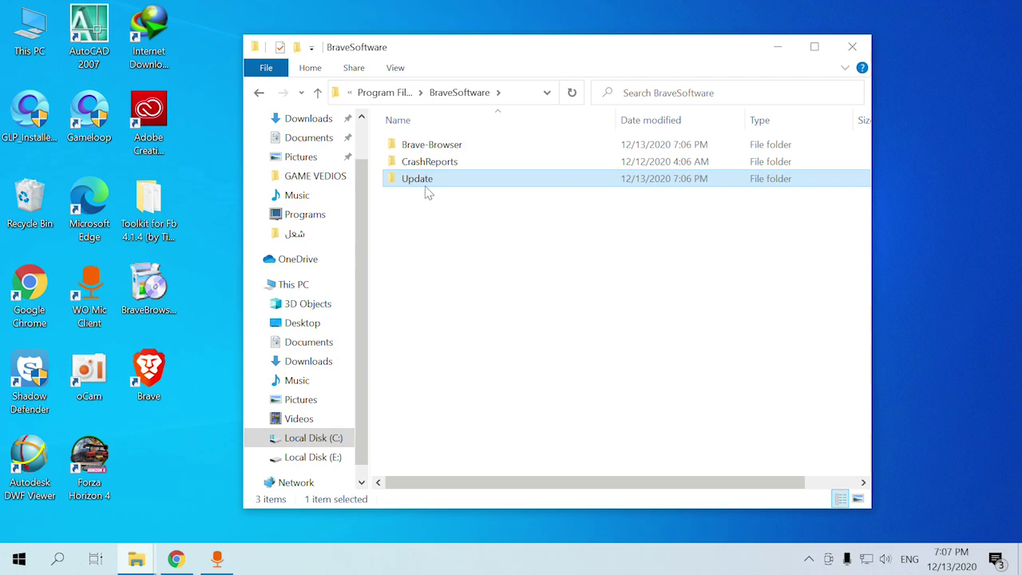
pyautogui.doubleClick(421, 180)
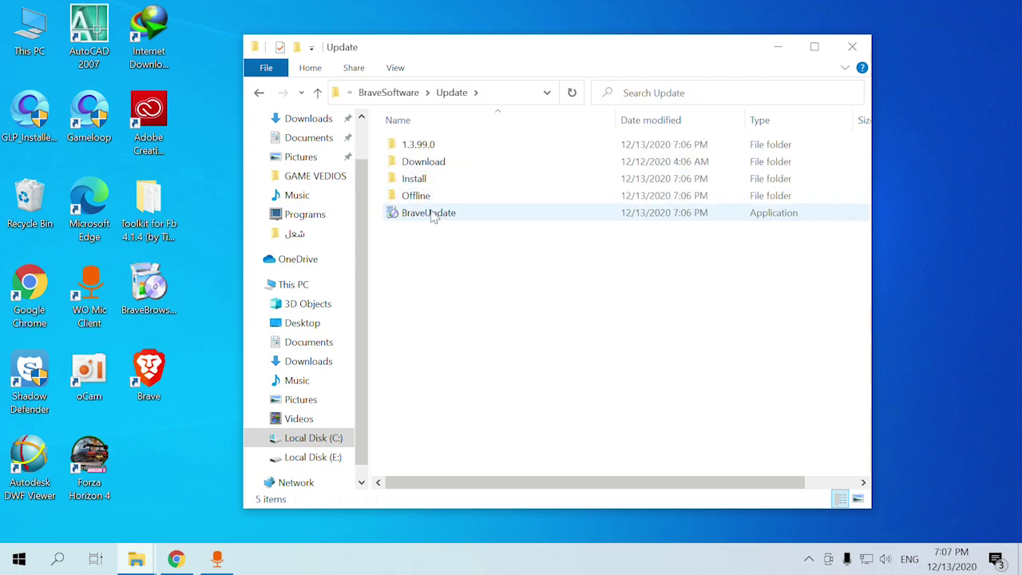
# Delete the BraveUpdate application from the Update folder and close the folder window
pyautogui.click(421, 221)
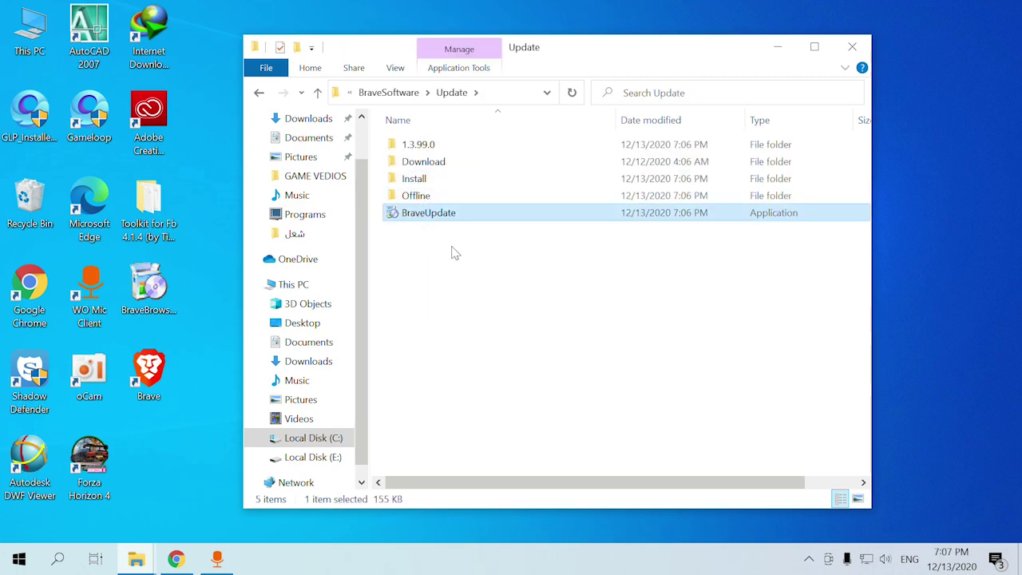
pyautogui.rightClick(435, 214)
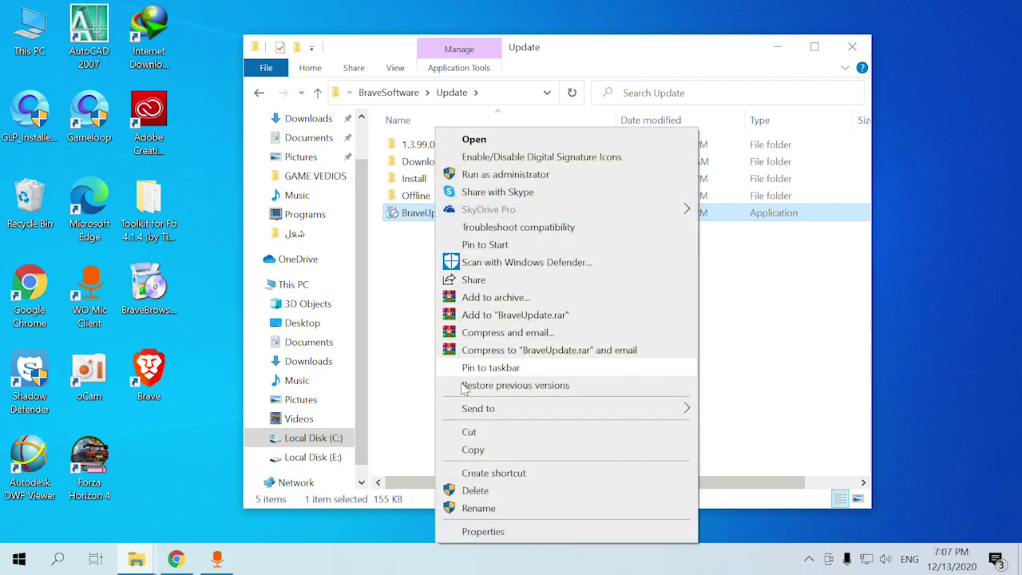
pyautogui.click(470, 491)
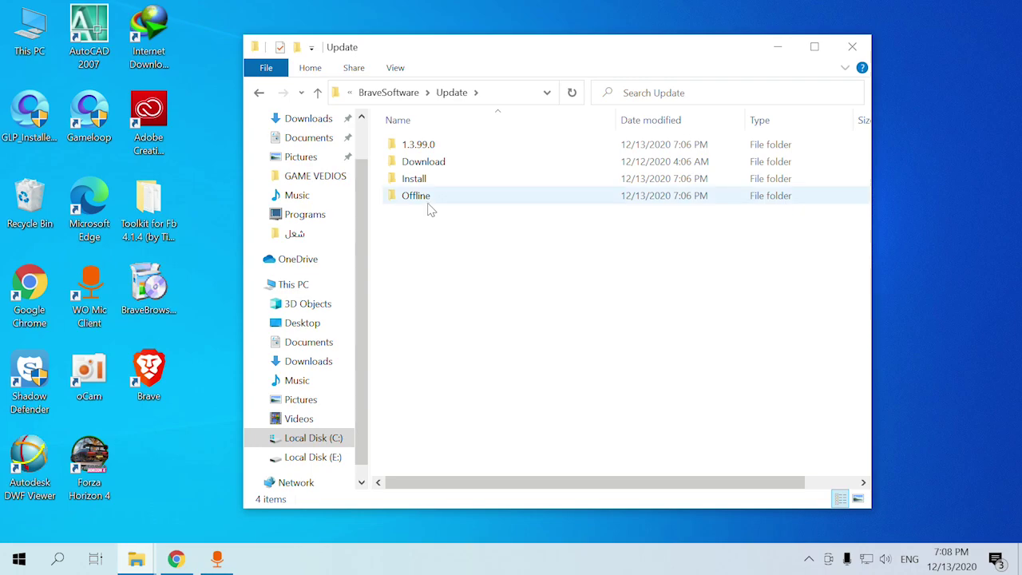
pyautogui.click(852, 46)
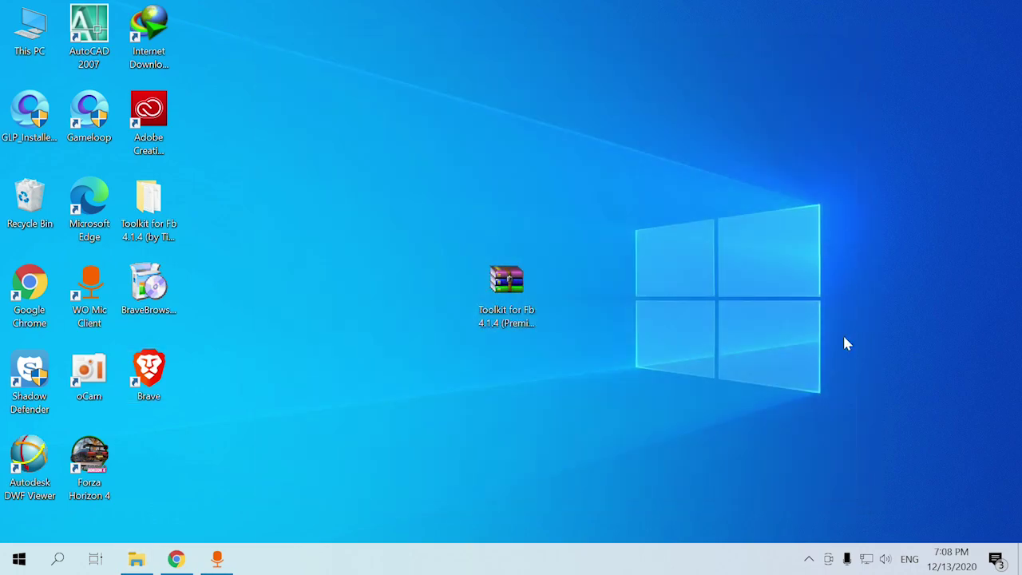
# Launch Brave from the desktop and replace its reopened Facebook and Extensions tabs with a single new tab
pyautogui.doubleClick(159, 366)
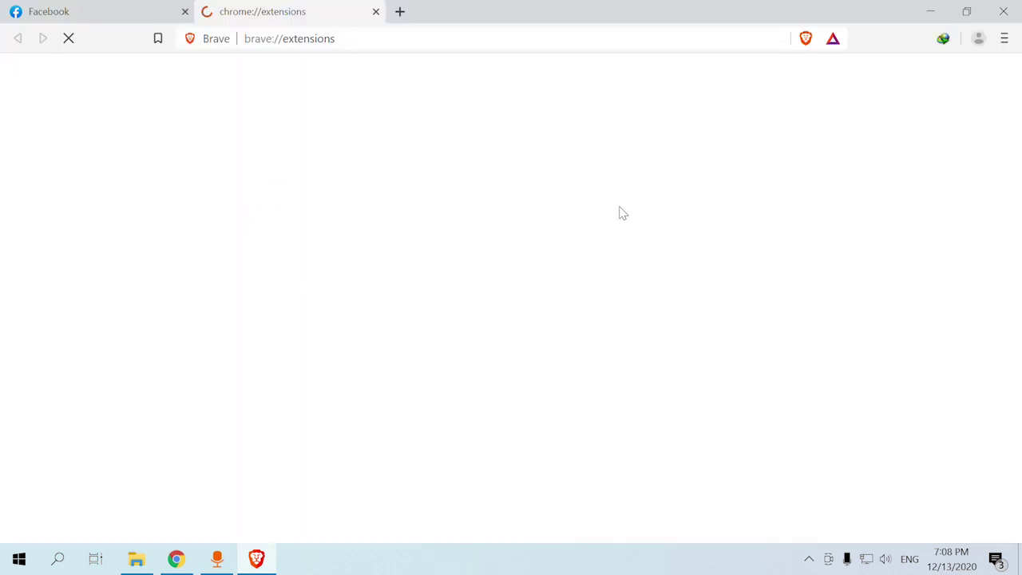
pyautogui.click(185, 12)
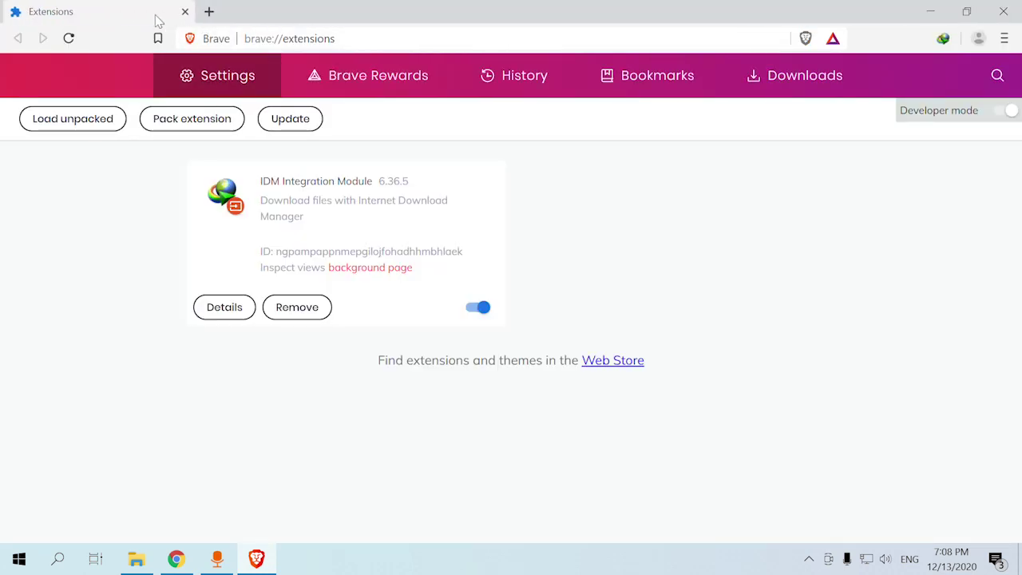
pyautogui.click(209, 11)
pyautogui.click(184, 12)
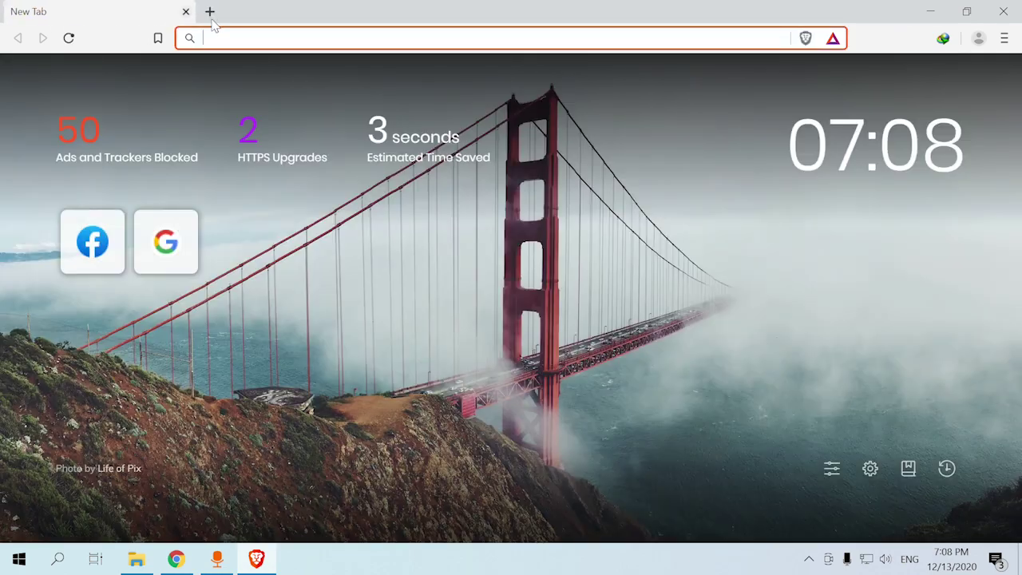
# Open Brave's Extensions page and switch Developer mode off and back on
pyautogui.click(1004, 40)
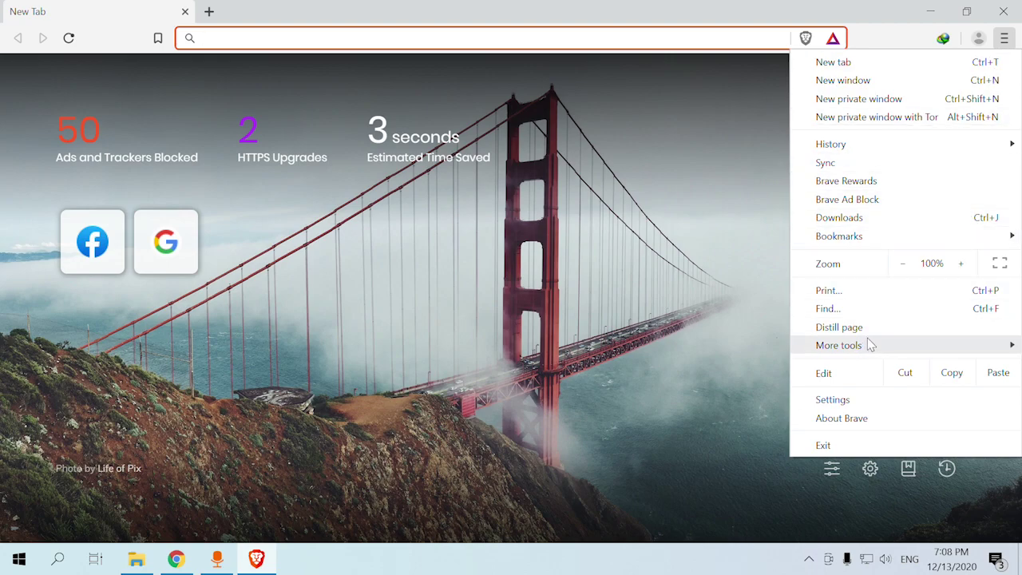
pyautogui.moveTo(893, 344)
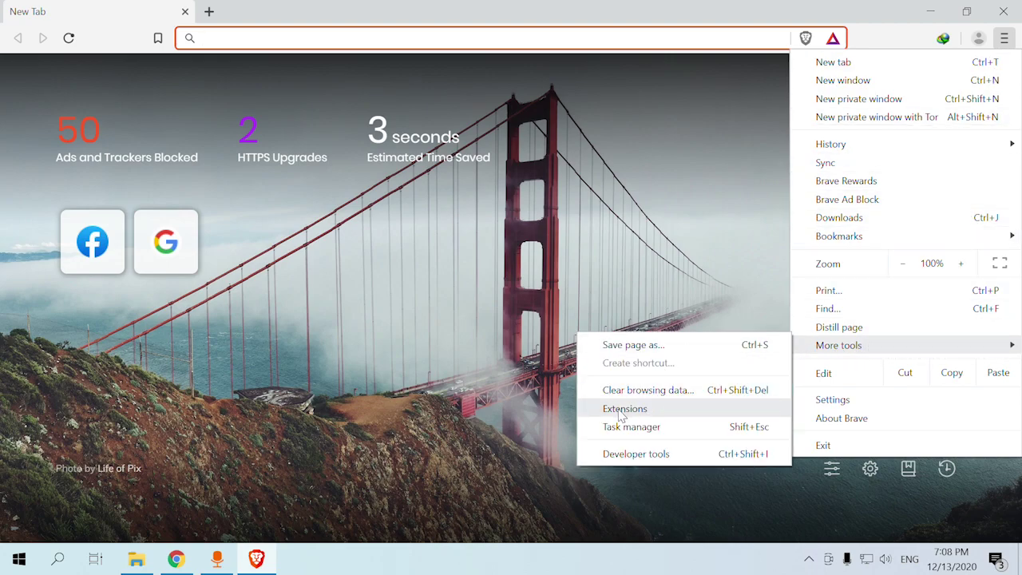
pyautogui.click(643, 414)
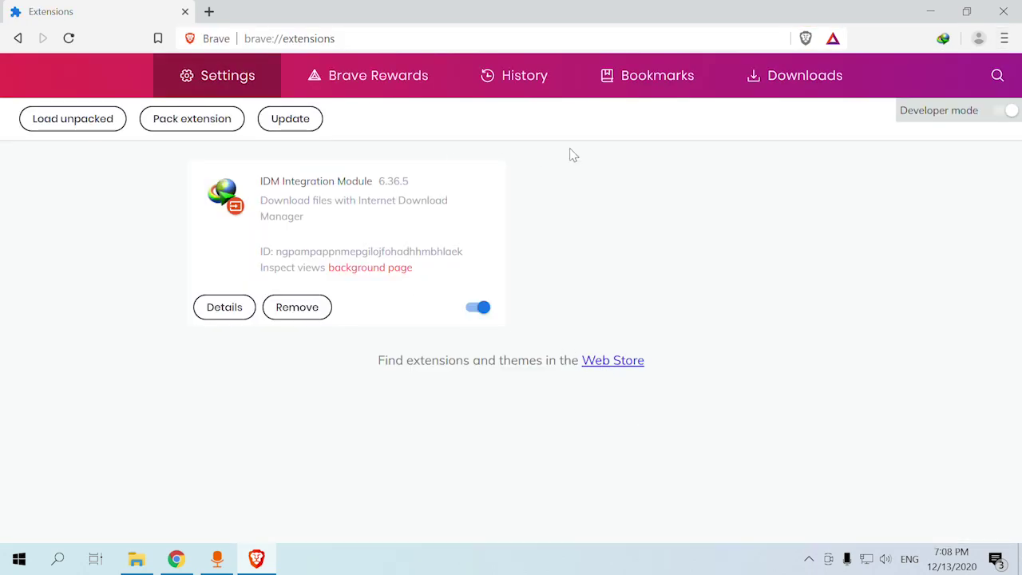
pyautogui.click(1004, 112)
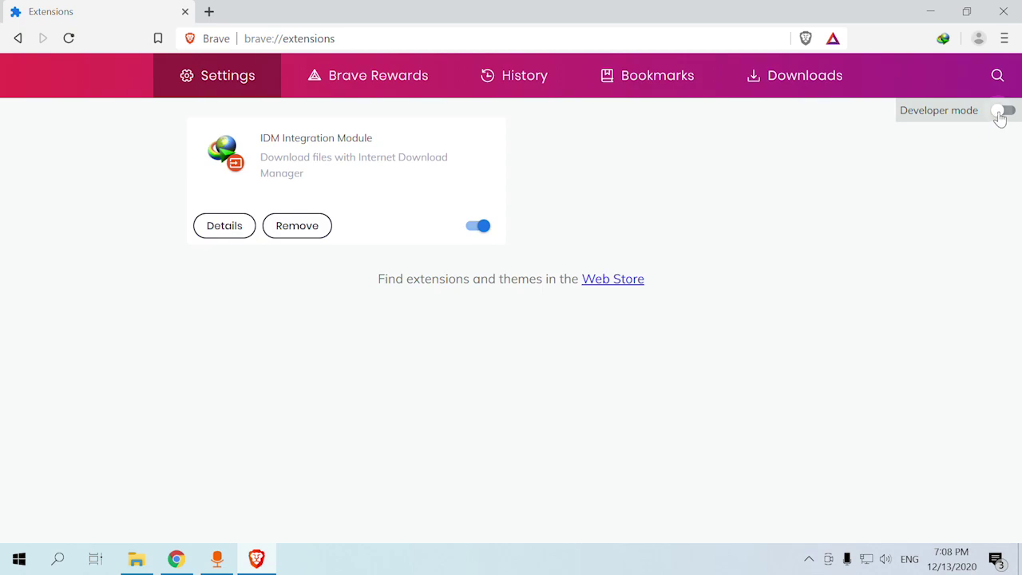
pyautogui.click(1002, 112)
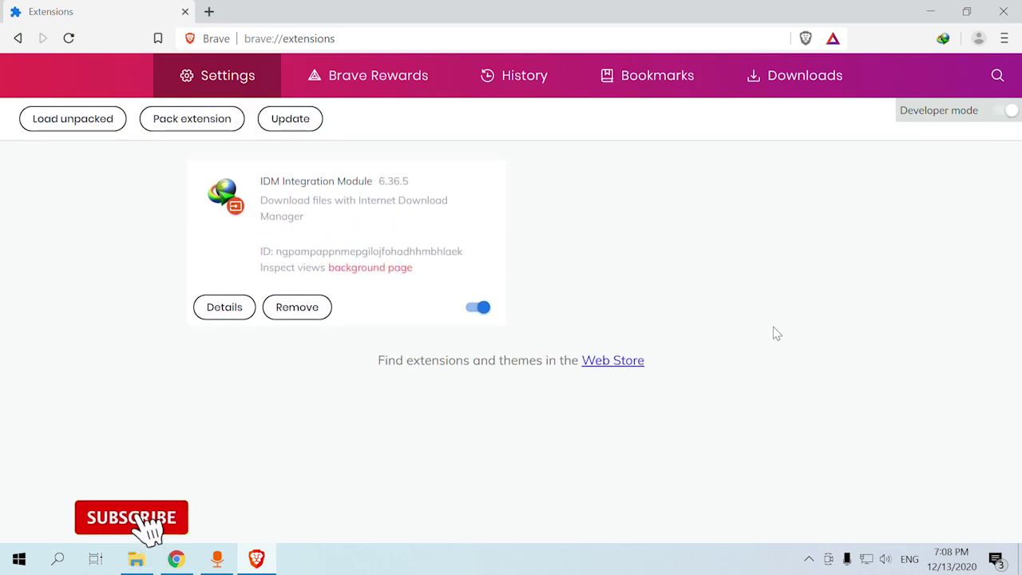
# Load the "Toolkit Premium - Updated 25 Sept 2020" folder from the extracted Toolkit for Fb 4.1.4 folder as a Brave extension
pyautogui.click(257, 559)
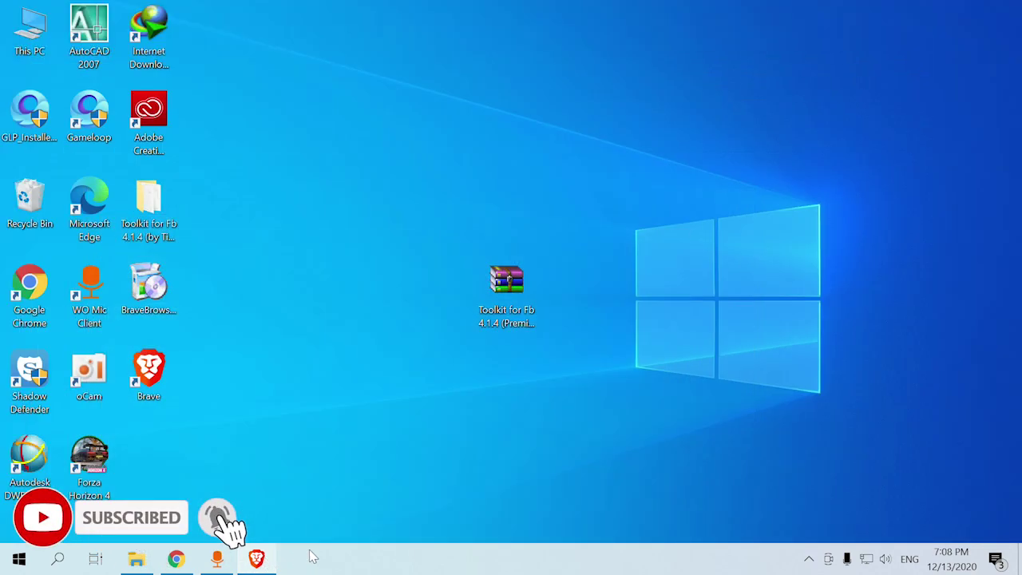
pyautogui.doubleClick(174, 228)
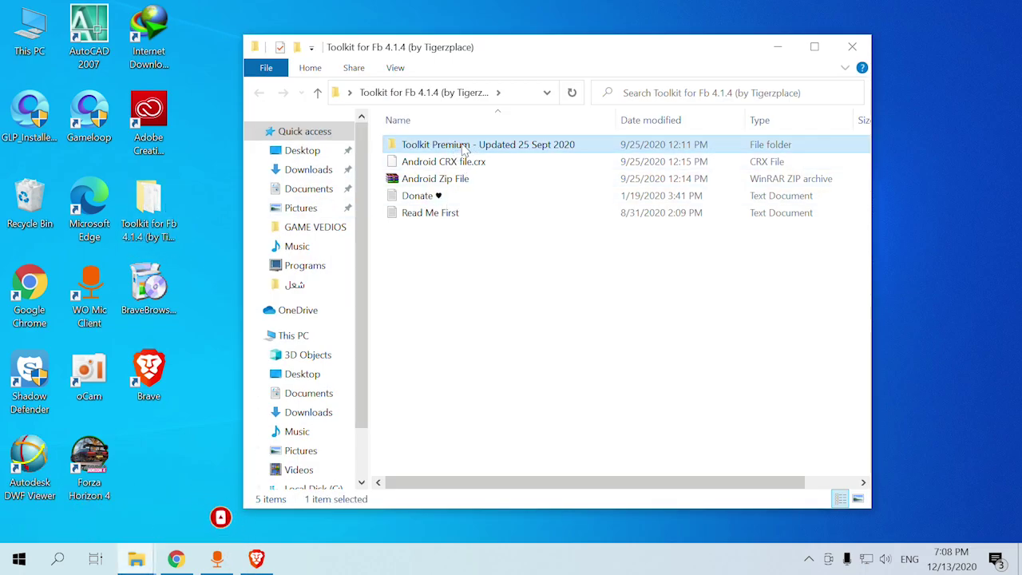
pyautogui.doubleClick(459, 148)
pyautogui.click(259, 94)
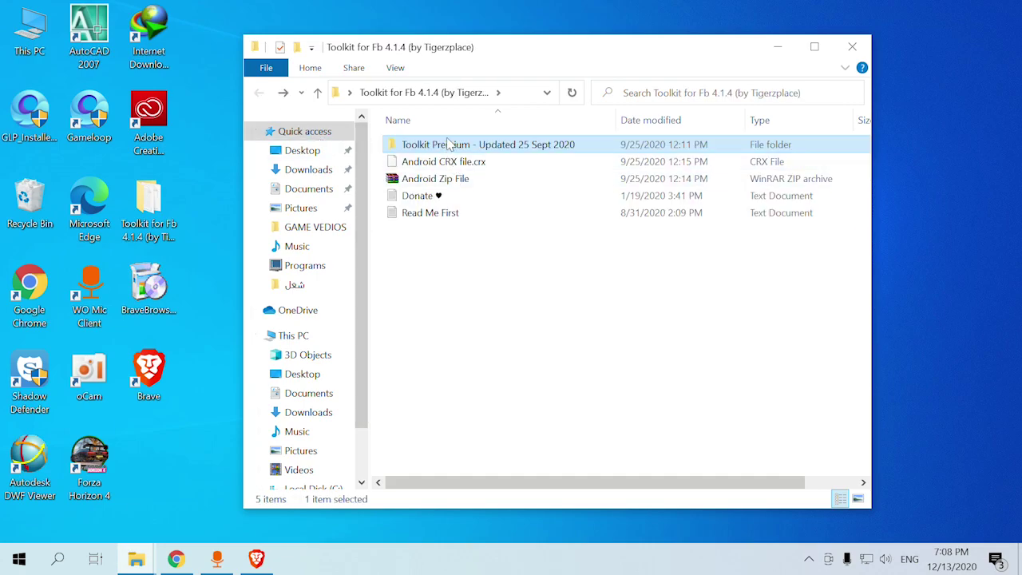
pyautogui.moveTo(453, 152); pyautogui.dragTo(479, 316)
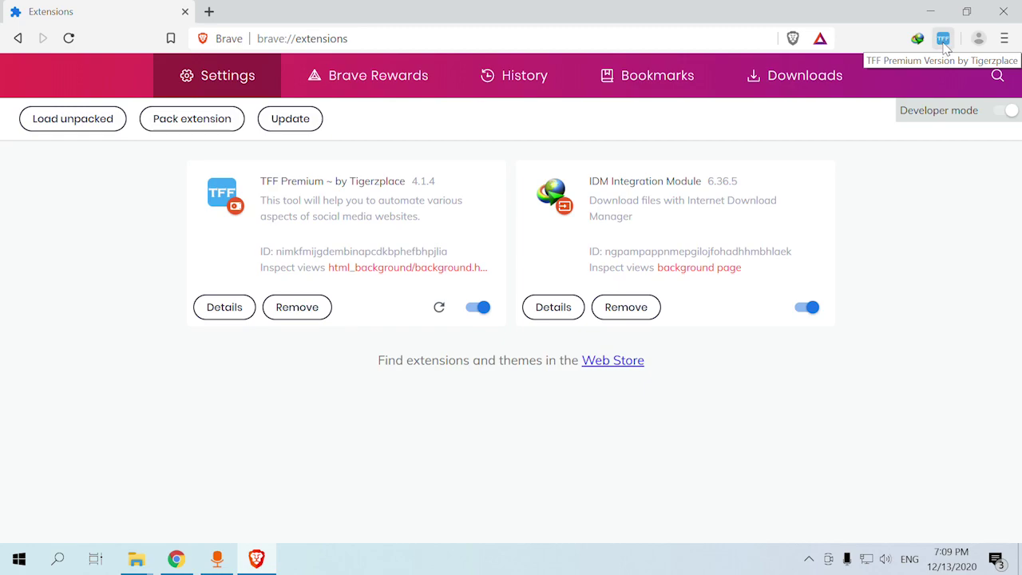
# Open Facebook from its shortcut in a new browser tab and look over the home feed
pyautogui.click(209, 12)
pyautogui.click(92, 253)
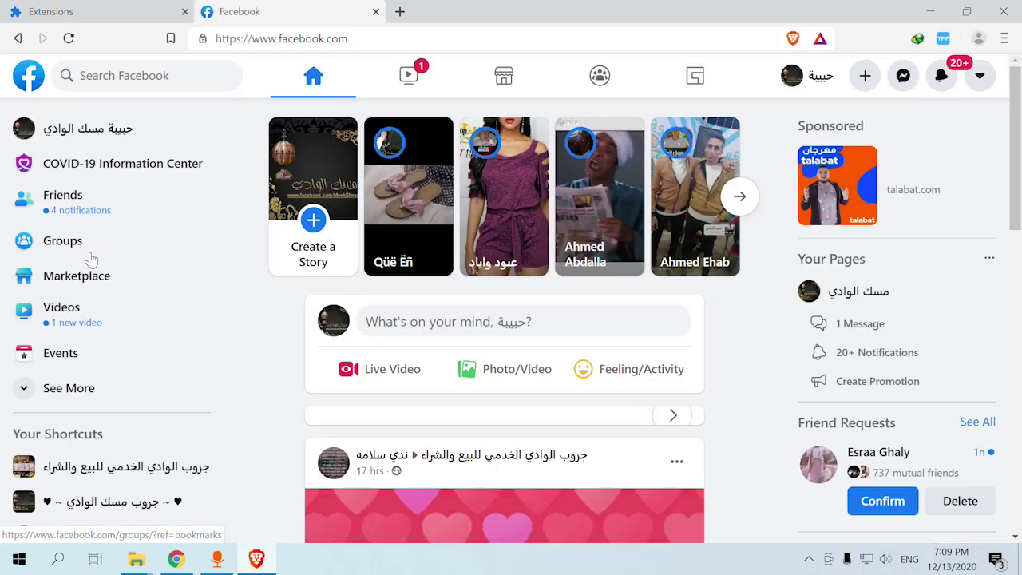
pyautogui.scroll(-2, 750, 312)
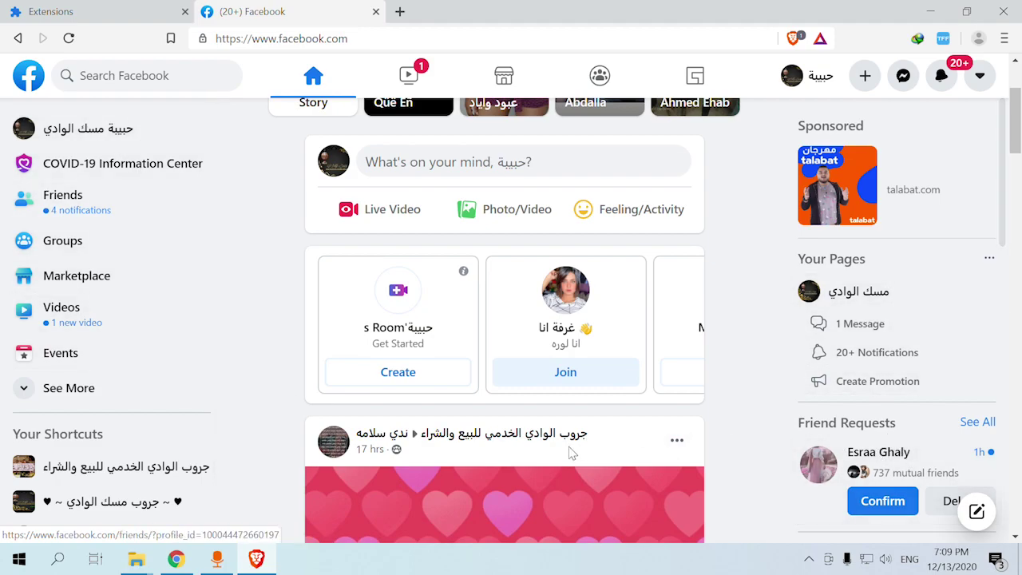
# Check the Facebook language option in the account's Language and Region settings, and go to the profile page
pyautogui.click(980, 77)
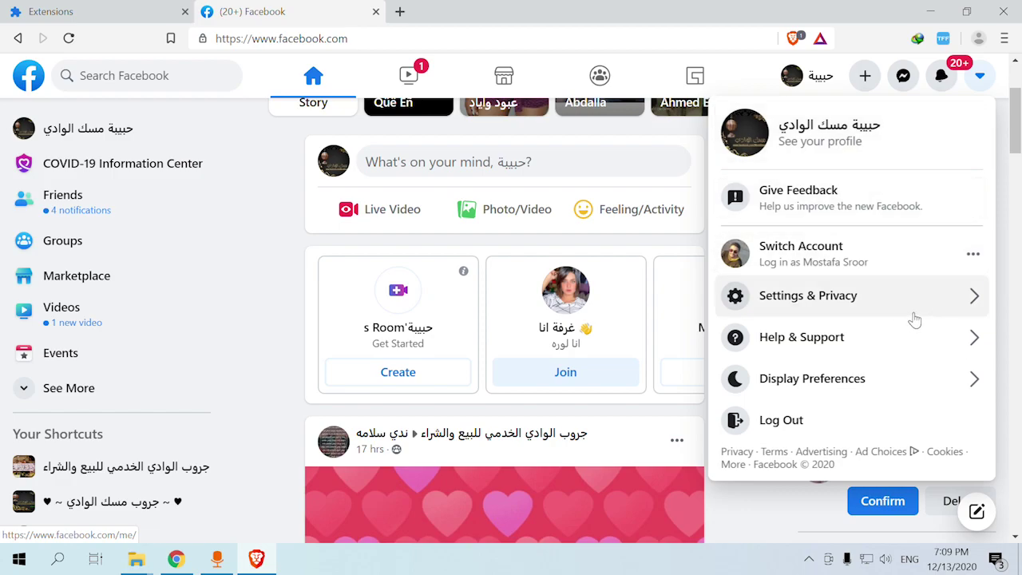
pyautogui.click(856, 308)
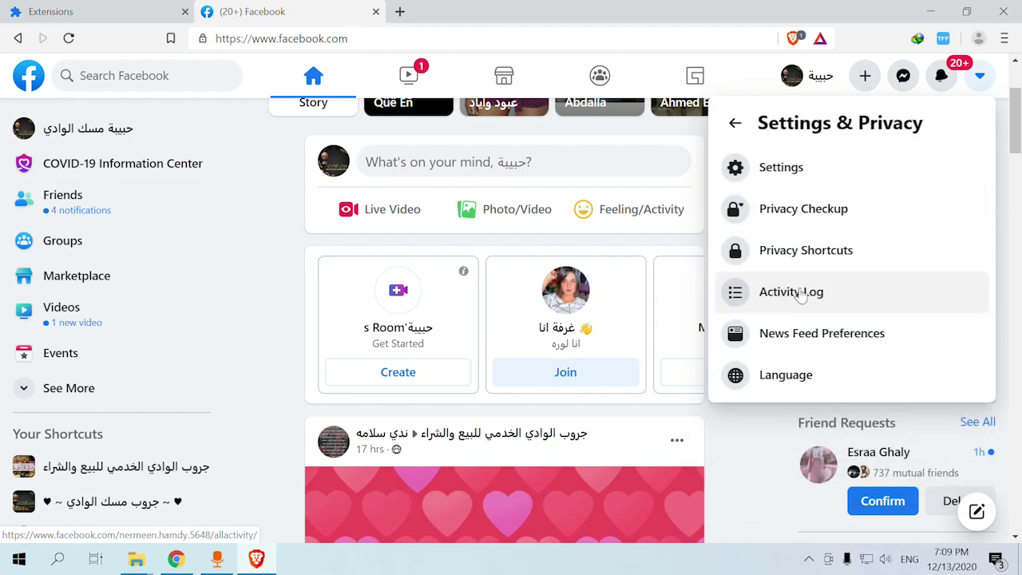
pyautogui.click(778, 176)
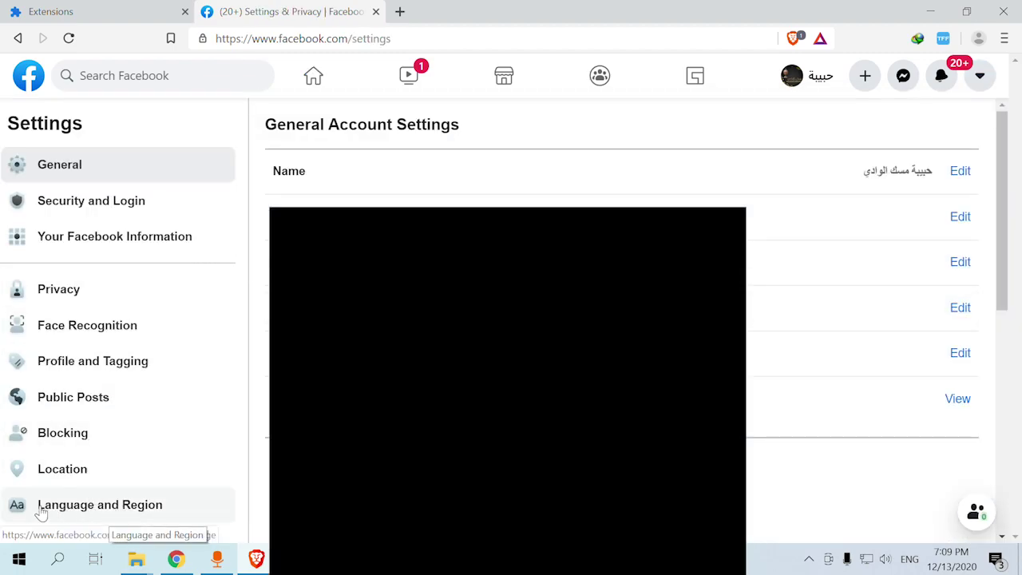
pyautogui.click(92, 512)
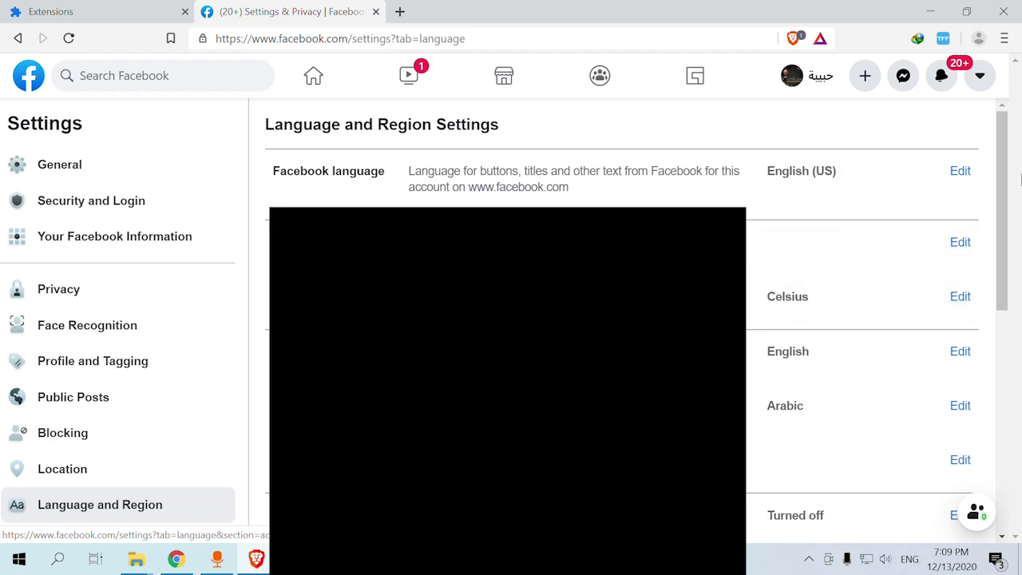
pyautogui.click(960, 171)
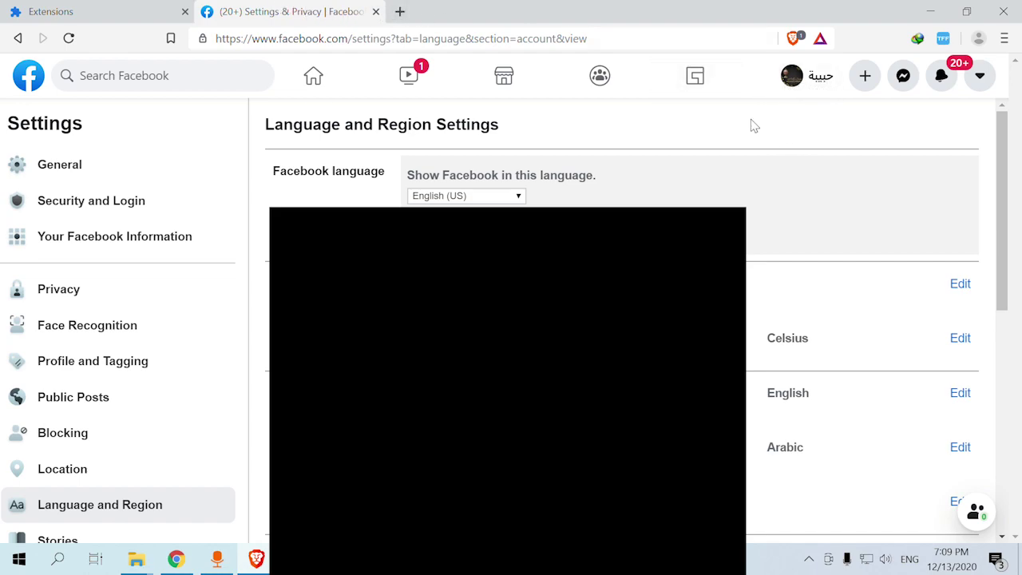
pyautogui.click(821, 80)
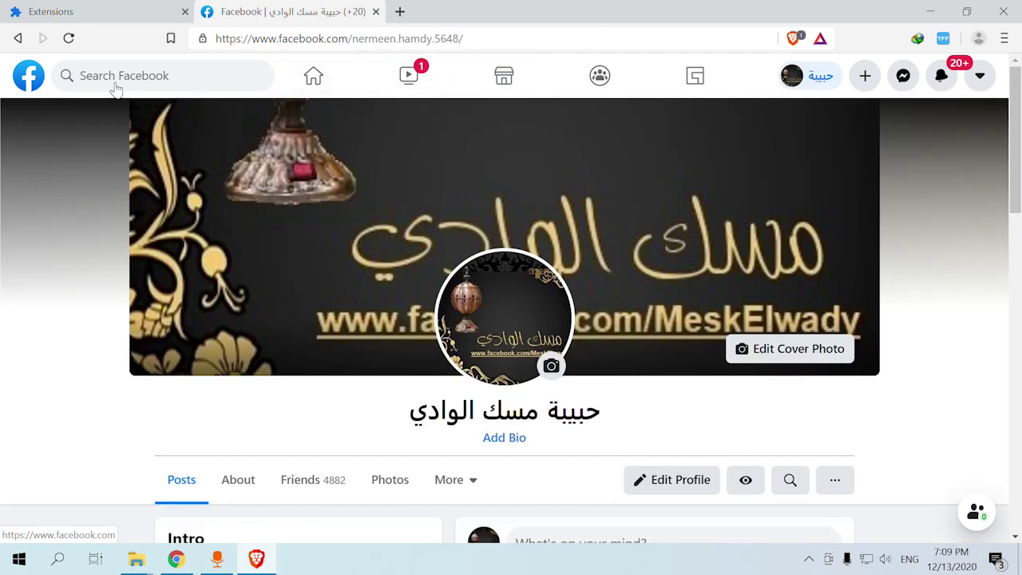
# Rerun the most recent Facebook search, filter the results to People, and go down to entries that can be added as friends
pyautogui.click(148, 75)
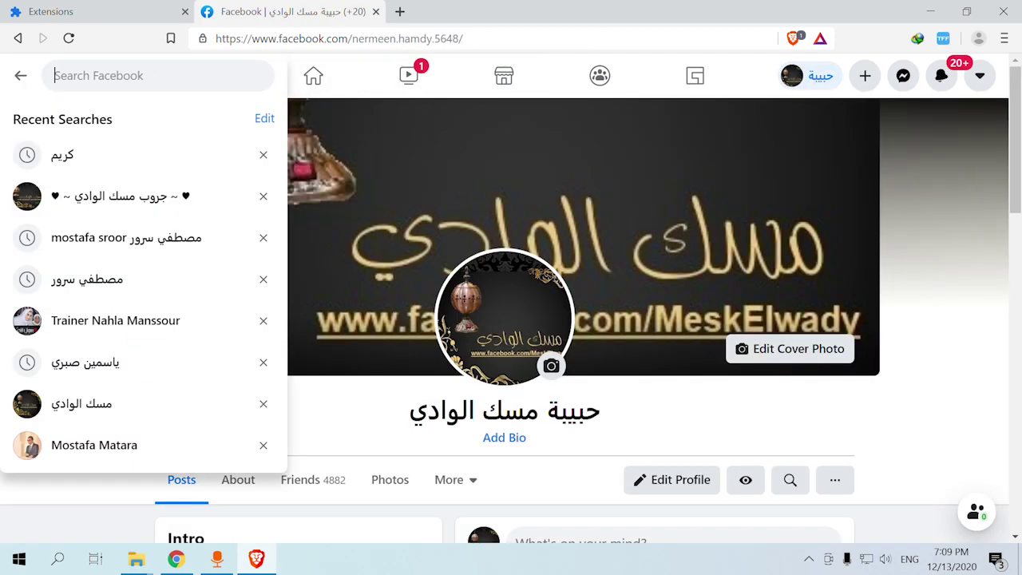
pyautogui.click(80, 158)
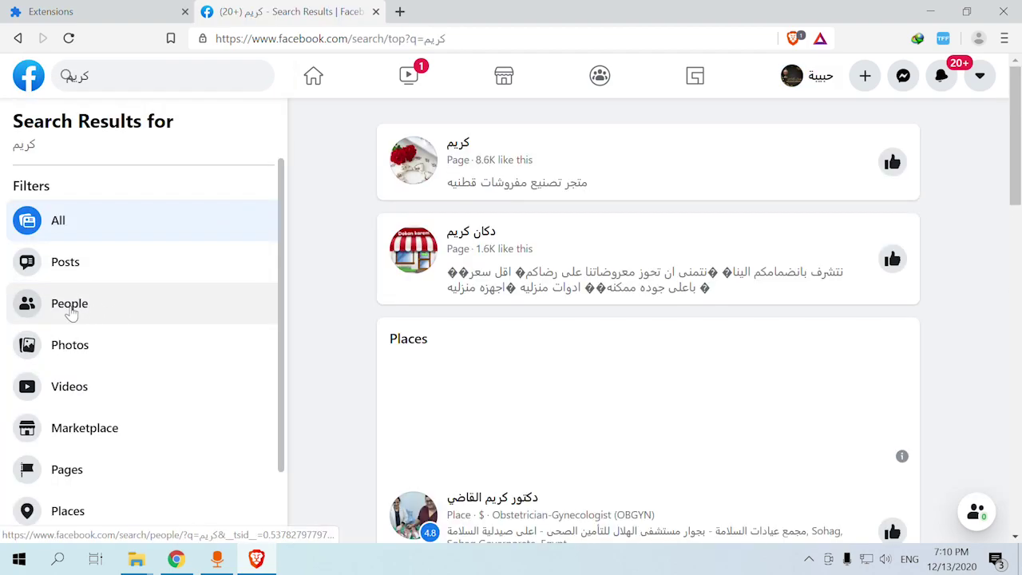
pyautogui.click(90, 314)
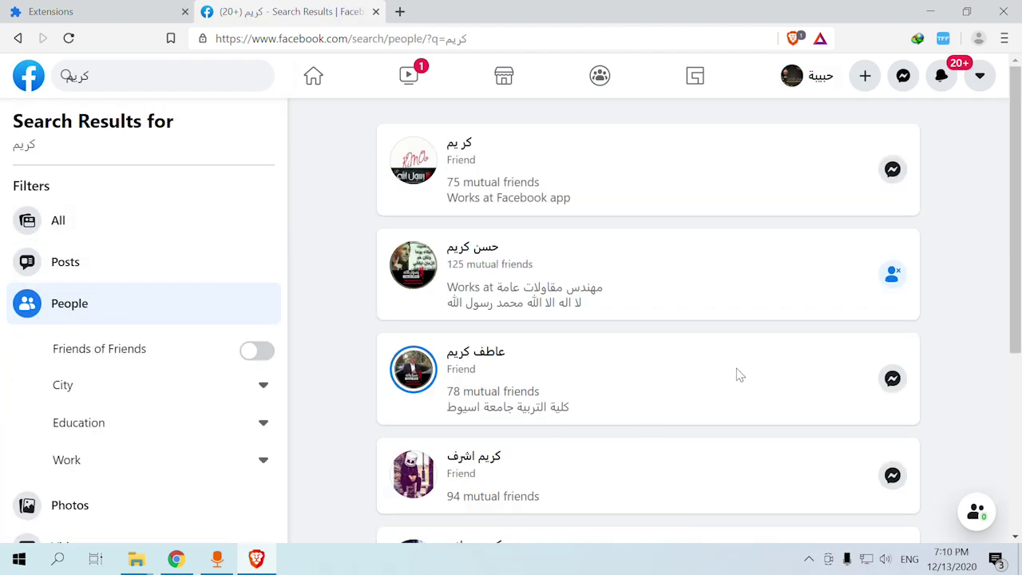
pyautogui.scroll(-15, 713, 328)
pyautogui.scroll(-5, 757, 336)
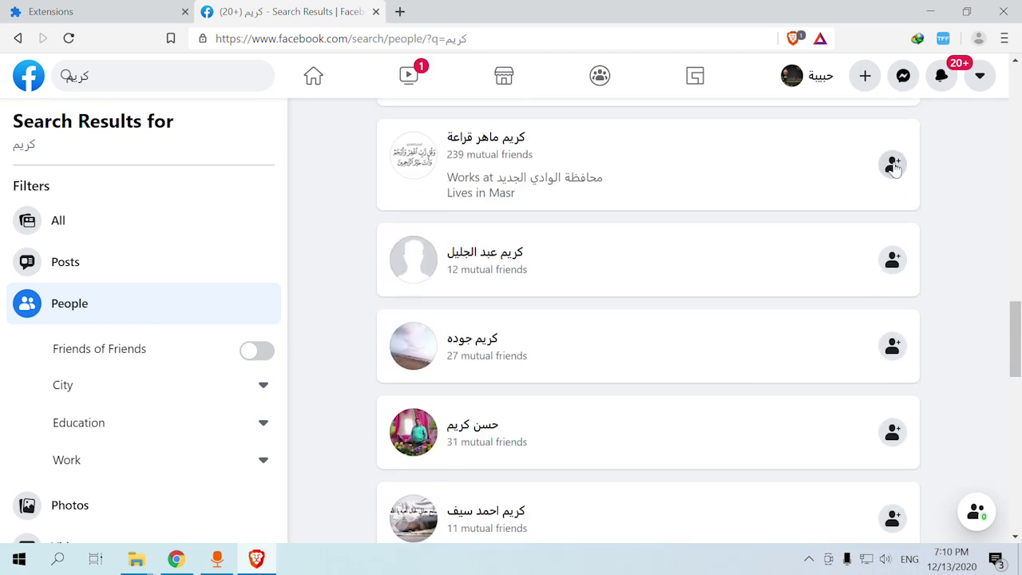
pyautogui.scroll(-1, 710, 402)
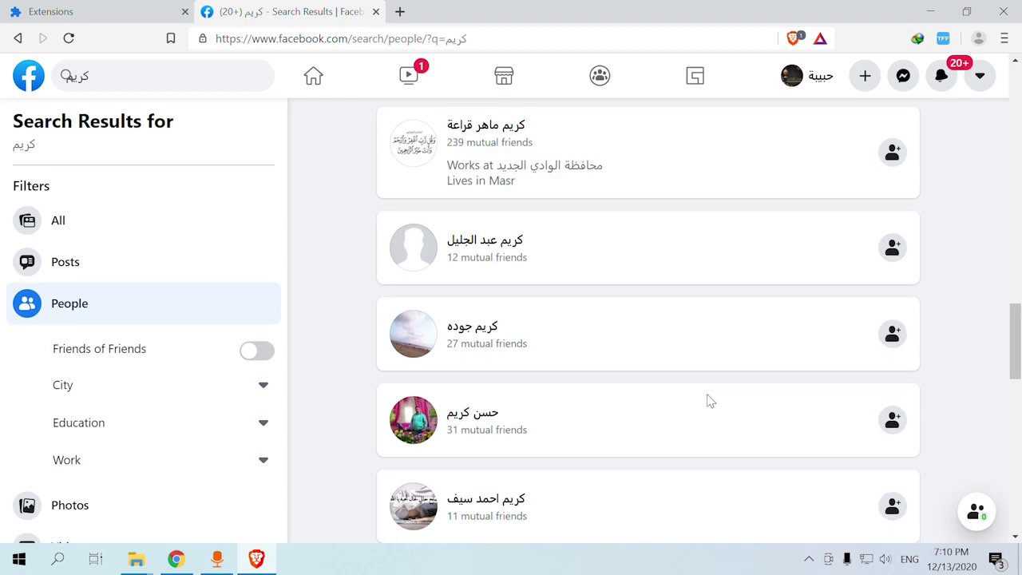
pyautogui.scroll(-3, 711, 401)
# Open the TFF Premium extension, look through its Facebook tools and start "Click all add friend buttons"
pyautogui.click(943, 40)
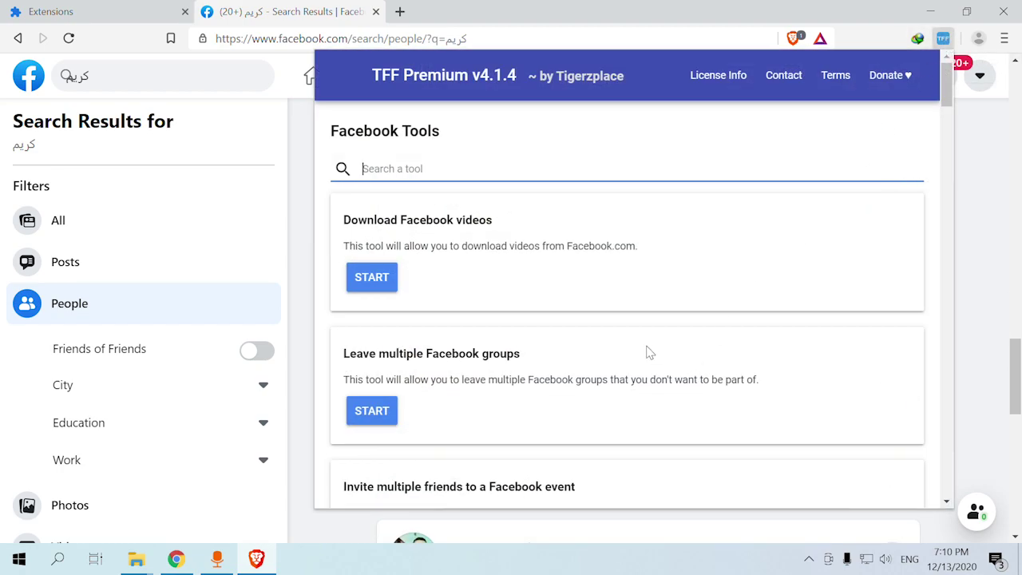
pyautogui.scroll(-5, 647, 344)
pyautogui.scroll(4, 598, 331)
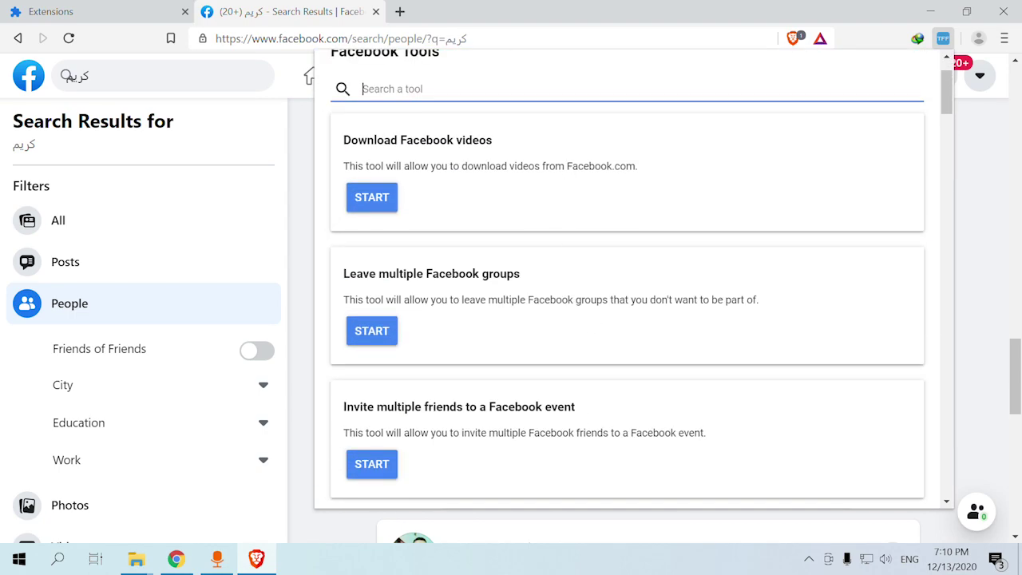
pyautogui.scroll(1, 552, 240)
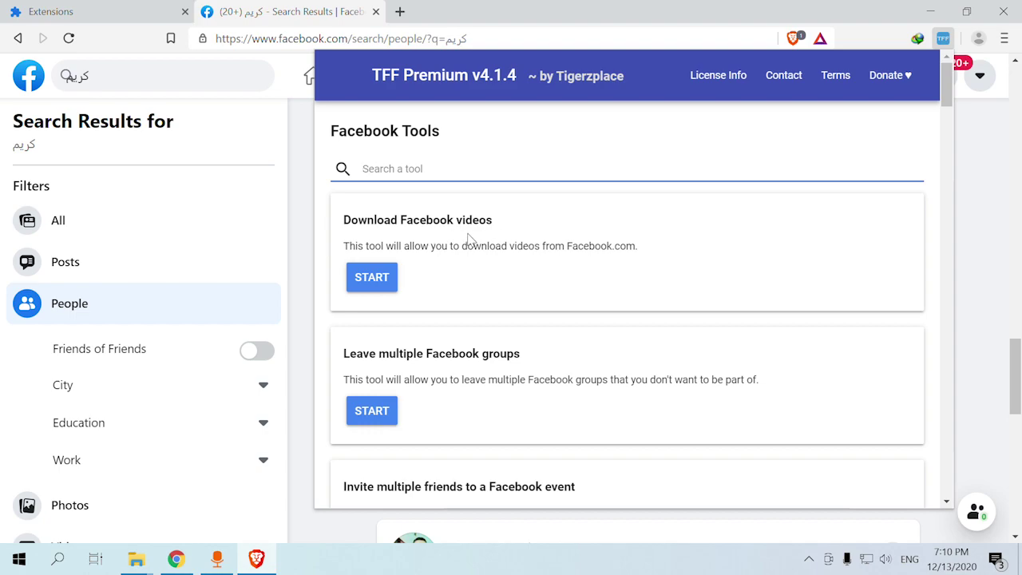
pyautogui.scroll(-2, 626, 279)
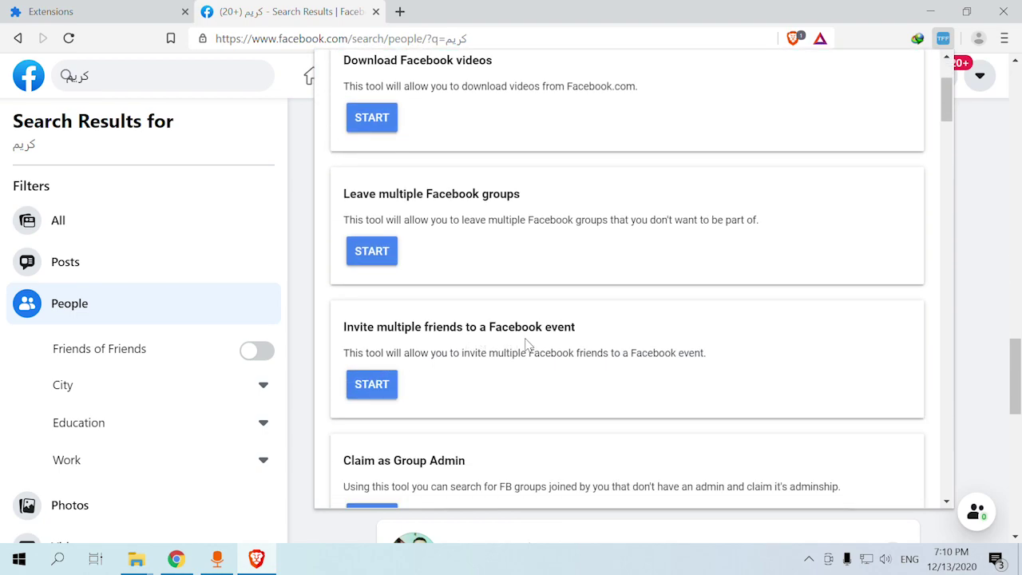
pyautogui.scroll(-10, 533, 343)
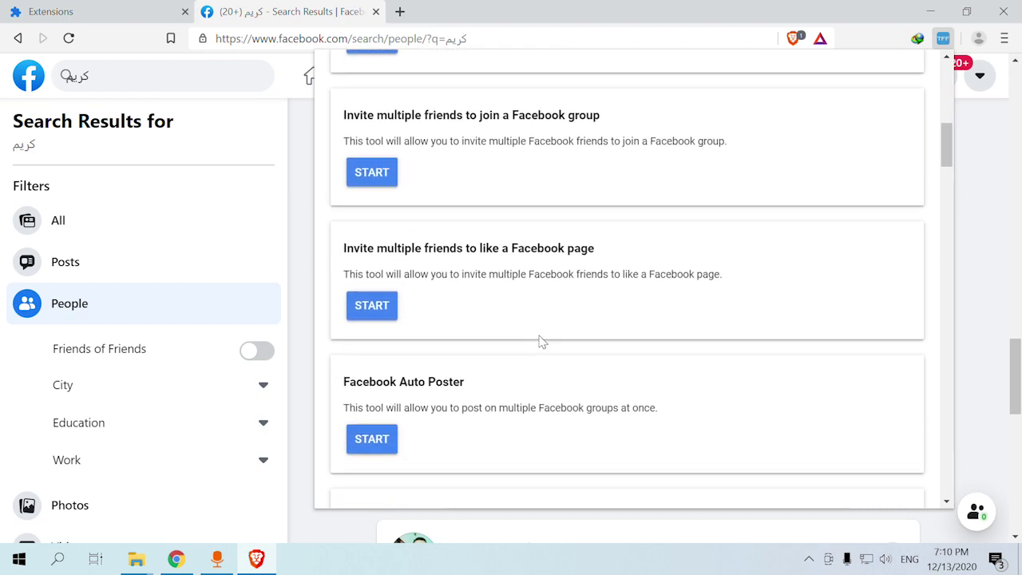
pyautogui.scroll(-14, 537, 305)
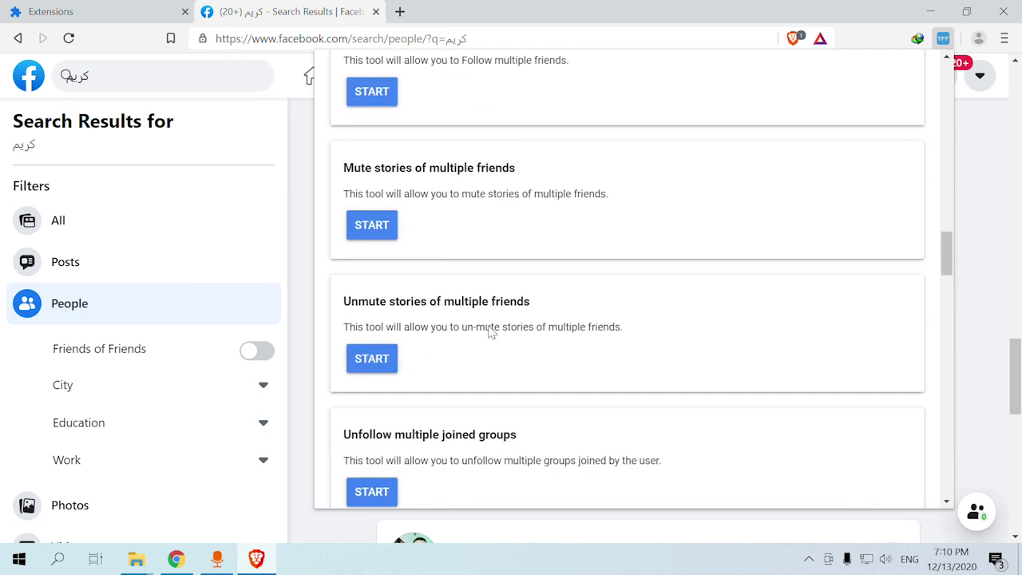
pyautogui.scroll(-10, 490, 331)
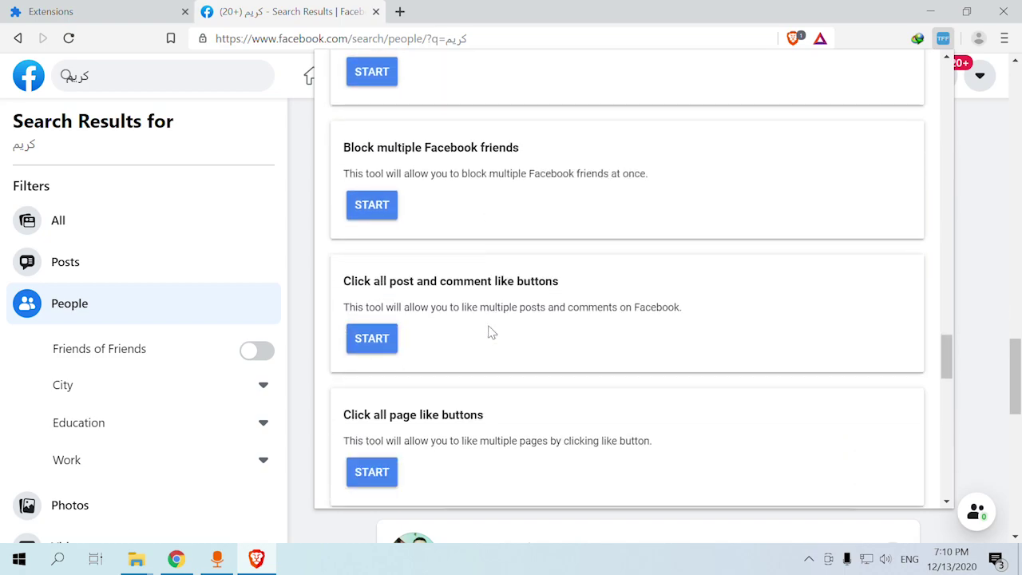
pyautogui.scroll(-5, 489, 330)
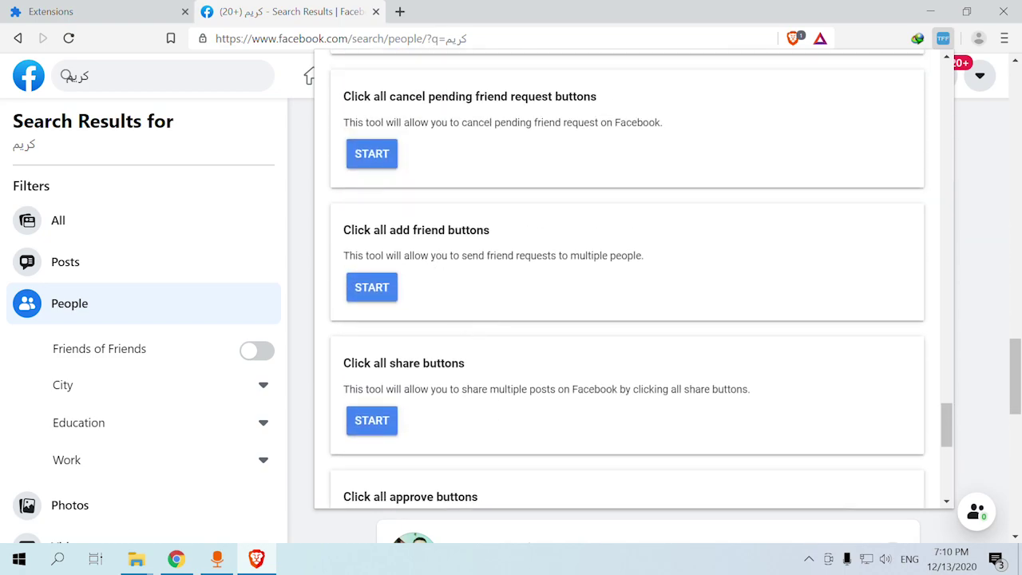
pyautogui.click(383, 290)
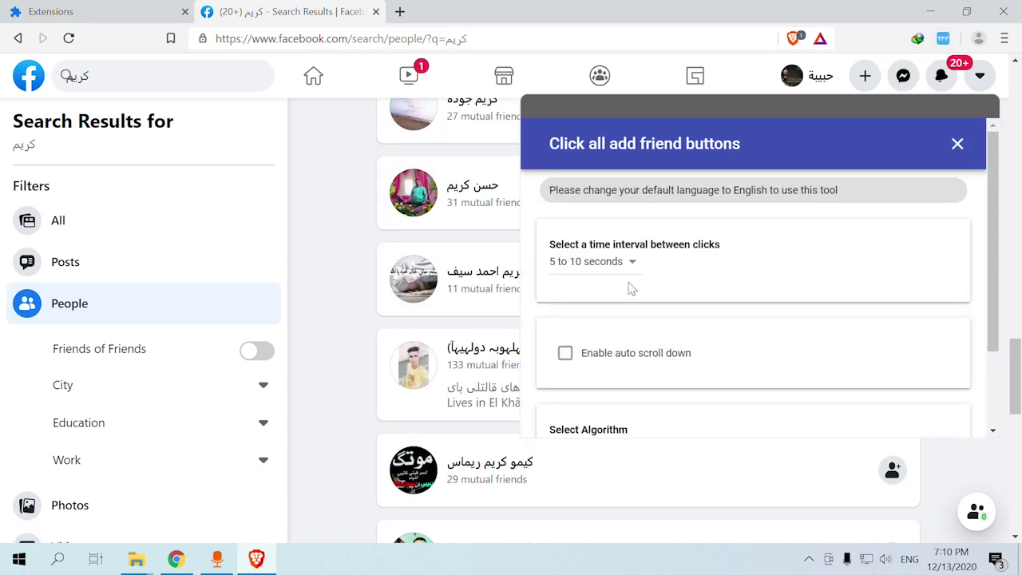